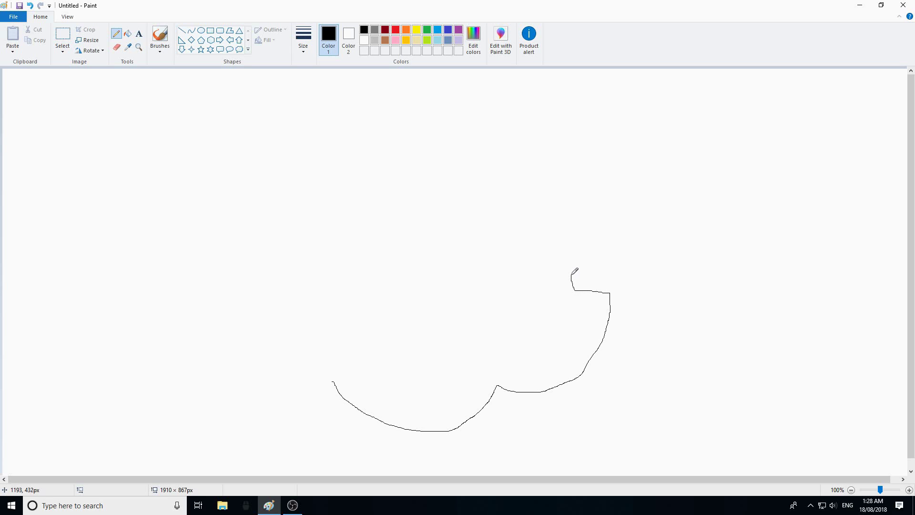
Undo the stray curve and sketch a closed freehand face outline with an arched forehead, bulging cheeks and rounded chin.
left_click(29, 5)
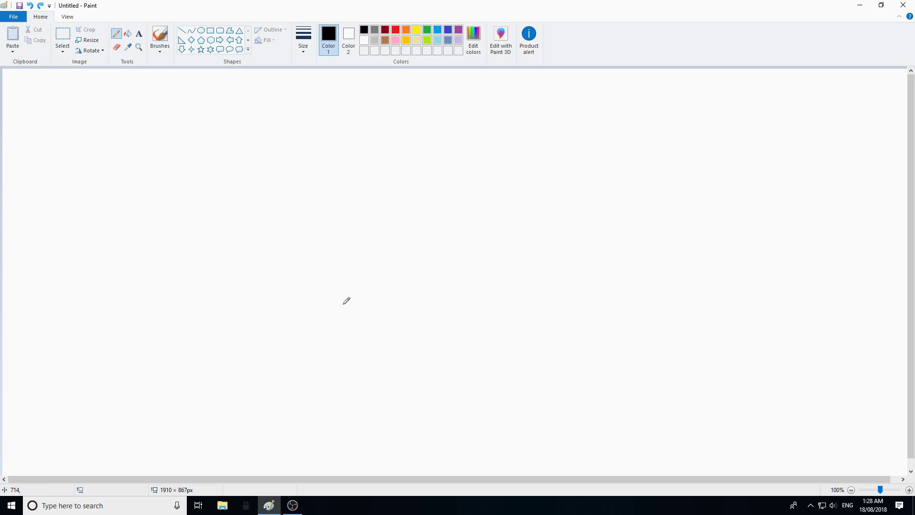
mouse_move(351, 210)
left_mouse_down()
mouse_move(353, 292)
mouse_move(324, 356)
mouse_move(325, 378)
mouse_move(349, 402)
mouse_move(412, 407)
mouse_move(436, 397)
mouse_move(480, 432)
mouse_move(546, 432)
mouse_move(572, 405)
mouse_move(646, 395)
mouse_move(674, 362)
mouse_move(674, 323)
mouse_move(623, 270)
mouse_move(621, 199)
mouse_move(554, 170)
mouse_move(488, 162)
mouse_move(398, 178)
mouse_move(363, 196)
left_mouse_up()
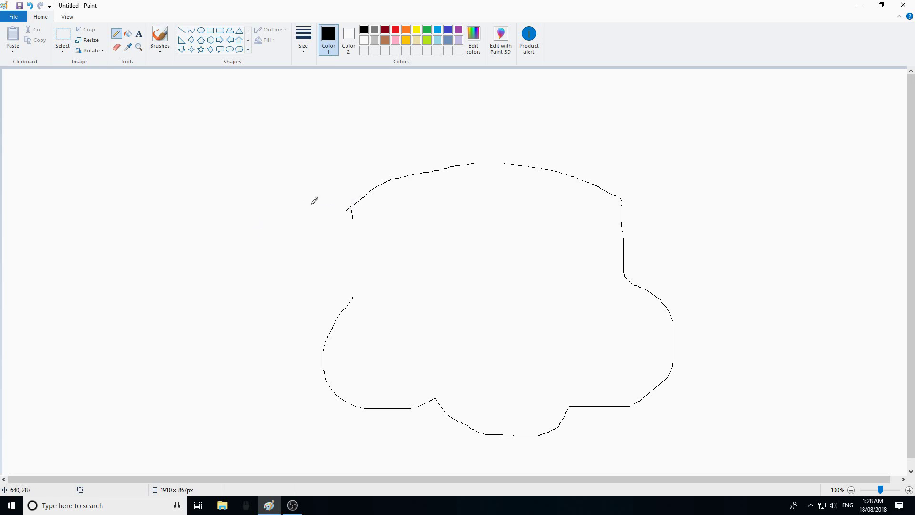
mouse_move(354, 208)
left_mouse_down()
mouse_move(313, 188)
mouse_move(232, 204)
mouse_move(206, 227)
mouse_move(211, 276)
left_mouse_up()
left_click(30, 5)
mouse_move(354, 216)
left_mouse_down()
mouse_move(332, 178)
mouse_move(267, 169)
mouse_move(266, 239)
mouse_move(324, 320)
left_mouse_up()
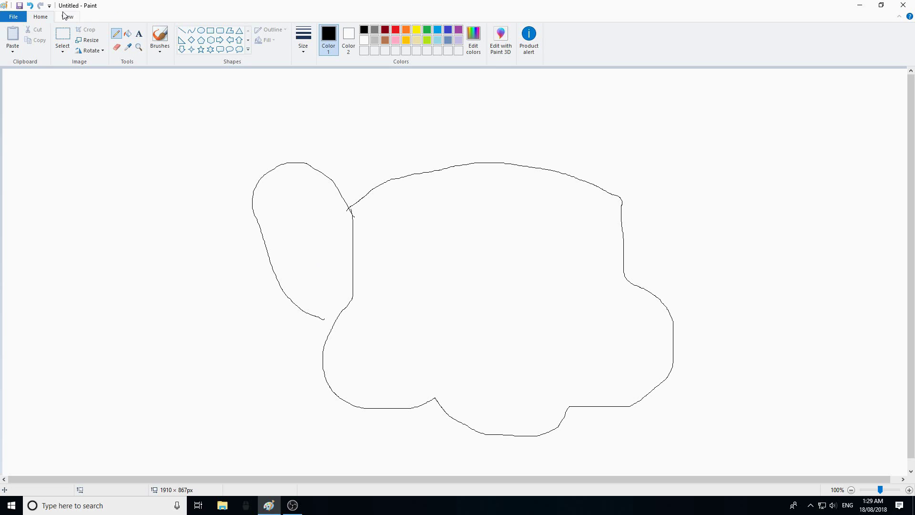
left_click(29, 5)
Draw a rounded ear on each side of the head, joining the face outline at forehead and cheek.
mouse_move(352, 216)
left_mouse_down()
mouse_move(326, 193)
mouse_move(302, 198)
mouse_move(288, 227)
mouse_move(282, 289)
mouse_move(338, 315)
left_mouse_up()
mouse_move(621, 199)
left_mouse_down()
mouse_move(663, 174)
mouse_move(682, 184)
mouse_move(695, 244)
mouse_move(666, 301)
left_mouse_up()
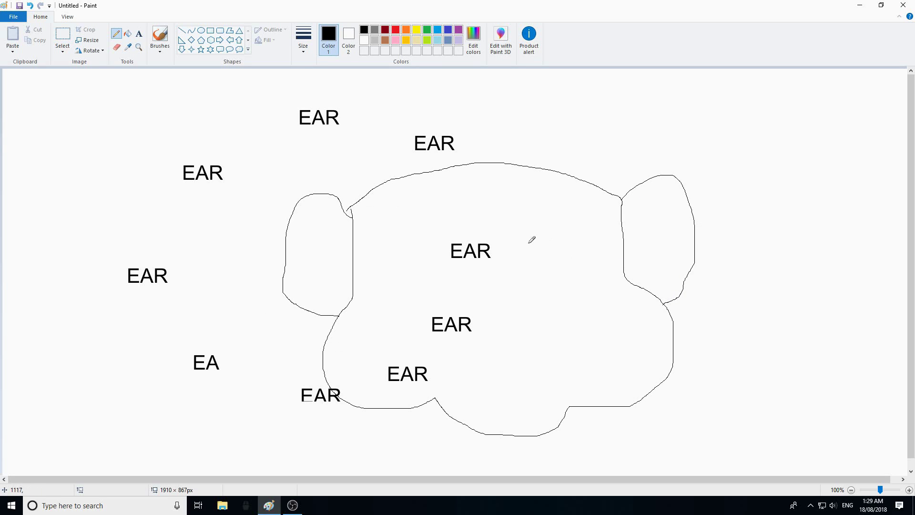
Draw the cap above the forehead with a round emblem at its front and an outlined letter M inside.
mouse_move(351, 208)
left_mouse_down()
mouse_move(324, 148)
mouse_move(333, 115)
mouse_move(382, 72)
mouse_move(575, 79)
mouse_move(623, 134)
mouse_move(625, 190)
left_mouse_up()
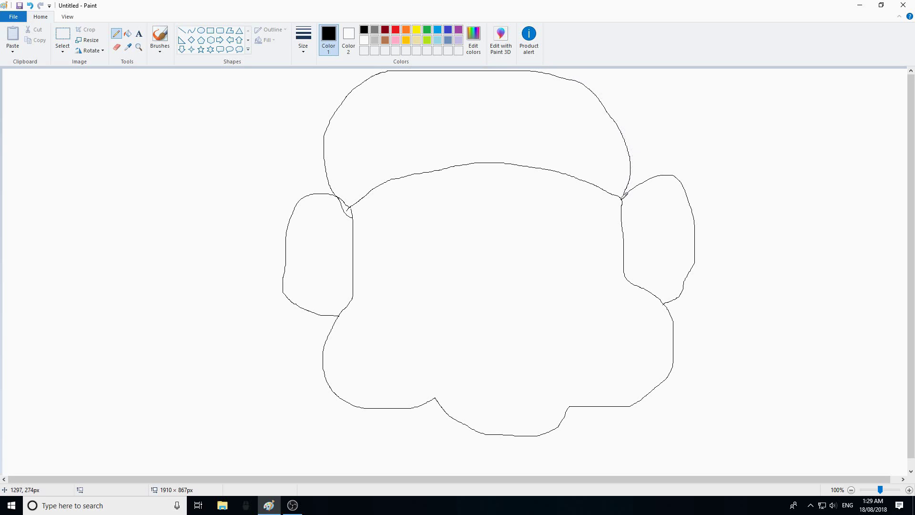
mouse_move(537, 85)
left_mouse_down()
mouse_move(482, 73)
mouse_move(439, 94)
mouse_move(432, 115)
mouse_move(442, 144)
mouse_move(489, 161)
mouse_move(533, 164)
mouse_move(556, 154)
mouse_move(563, 122)
mouse_move(540, 82)
left_mouse_up()
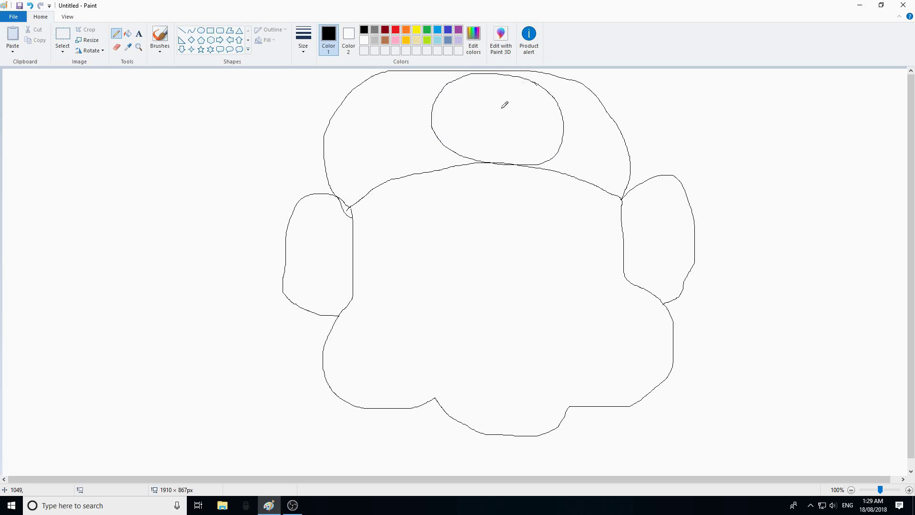
mouse_move(449, 138)
left_mouse_down()
mouse_move(468, 83)
mouse_move(487, 139)
mouse_move(500, 86)
mouse_move(548, 142)
mouse_move(504, 113)
mouse_move(506, 136)
mouse_move(481, 143)
mouse_move(471, 112)
mouse_move(461, 112)
mouse_move(460, 136)
mouse_move(449, 141)
left_mouse_up()
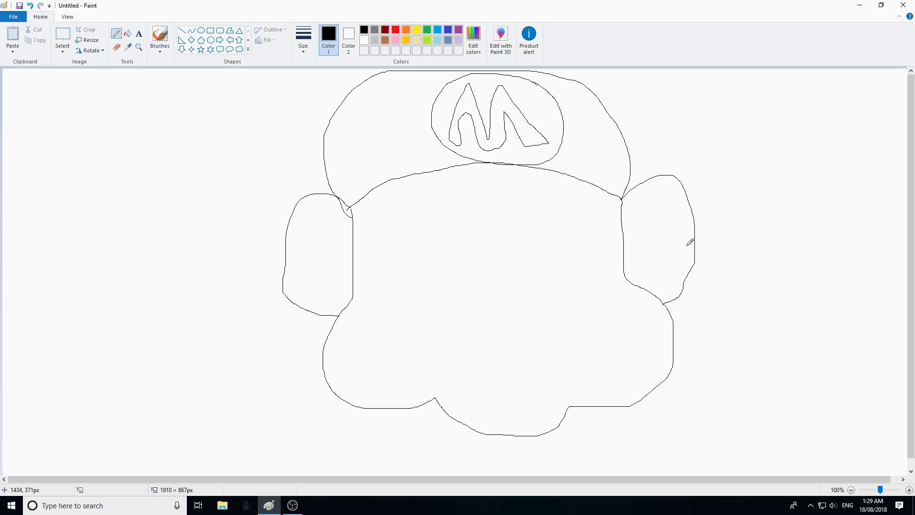
Add an inner loop and a curved fold line inside each ear.
mouse_move(625, 256)
left_mouse_down()
mouse_move(641, 206)
mouse_move(665, 205)
mouse_move(673, 224)
mouse_move(654, 277)
left_mouse_up()
mouse_move(349, 306)
left_mouse_down()
mouse_move(333, 296)
mouse_move(314, 248)
mouse_move(335, 231)
mouse_move(351, 238)
left_mouse_up()
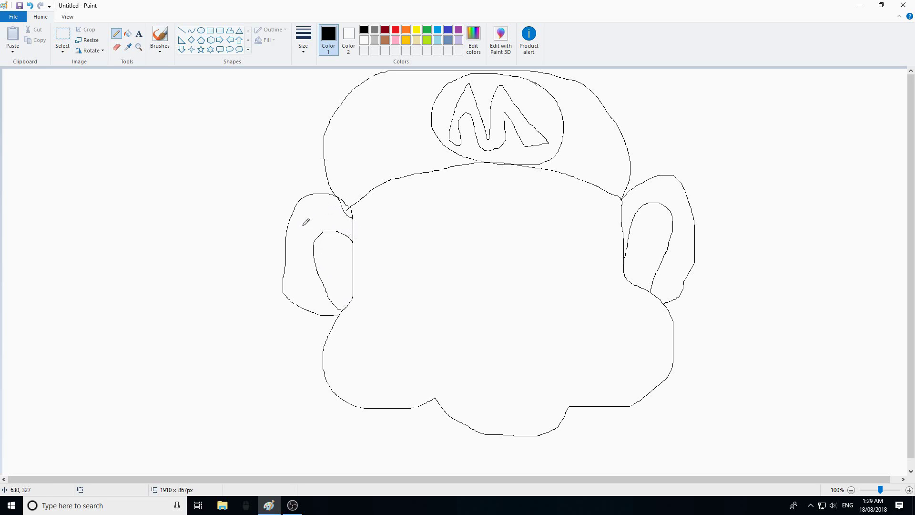
mouse_move(297, 234)
left_mouse_down()
mouse_move(314, 214)
mouse_move(348, 215)
left_mouse_up()
mouse_move(623, 215)
left_mouse_down()
mouse_move(648, 191)
mouse_move(679, 194)
left_mouse_up()
Draw a large rounded nose in the middle of the face and a wide scalloped mustache beneath it.
mouse_move(542, 272)
left_mouse_down()
mouse_move(524, 256)
mouse_move(445, 260)
mouse_move(441, 317)
mouse_move(473, 349)
mouse_move(511, 334)
mouse_move(543, 305)
mouse_move(541, 280)
left_mouse_up()
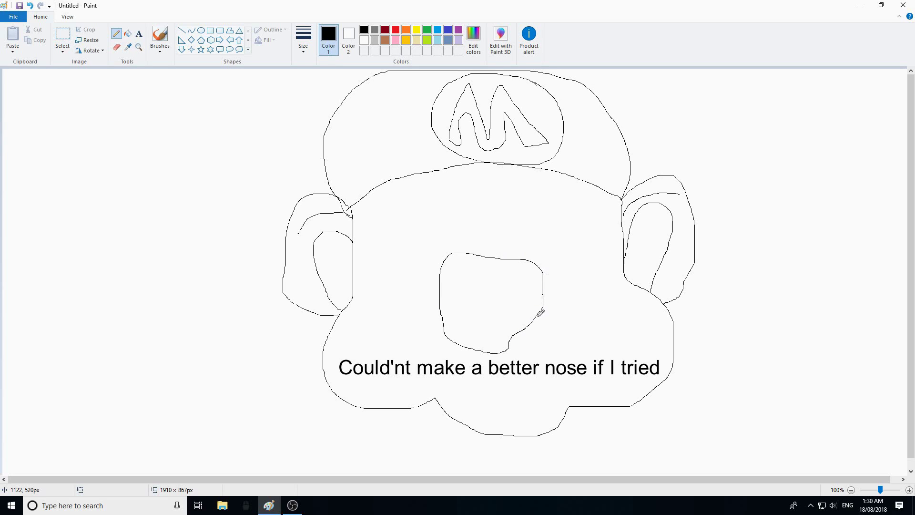
mouse_move(535, 318)
left_mouse_down()
mouse_move(584, 313)
mouse_move(616, 280)
mouse_move(632, 309)
mouse_move(632, 328)
mouse_move(605, 335)
mouse_move(591, 366)
mouse_move(509, 393)
mouse_move(491, 380)
mouse_move(443, 384)
mouse_move(422, 372)
mouse_move(373, 367)
mouse_move(371, 358)
mouse_move(389, 355)
mouse_move(355, 345)
mouse_move(344, 329)
mouse_move(354, 307)
mouse_move(447, 341)
left_mouse_up()
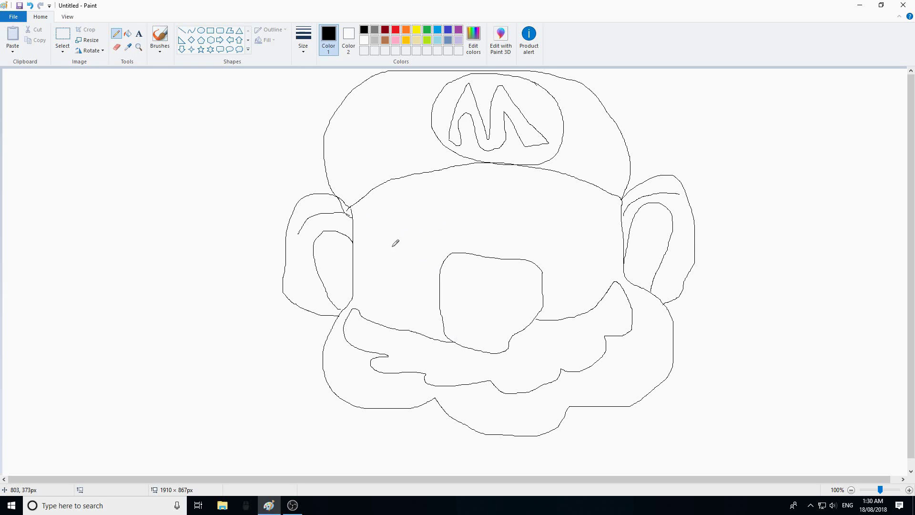
Outline both eyes against the nose and add two nested curves and a small pupil to the right eye.
mouse_move(440, 290)
left_mouse_down()
mouse_move(409, 279)
mouse_move(393, 259)
mouse_move(395, 220)
mouse_move(433, 207)
mouse_move(460, 225)
mouse_move(462, 244)
left_mouse_up()
mouse_move(518, 258)
left_mouse_down()
mouse_move(546, 218)
mouse_move(567, 219)
mouse_move(580, 256)
left_mouse_up()
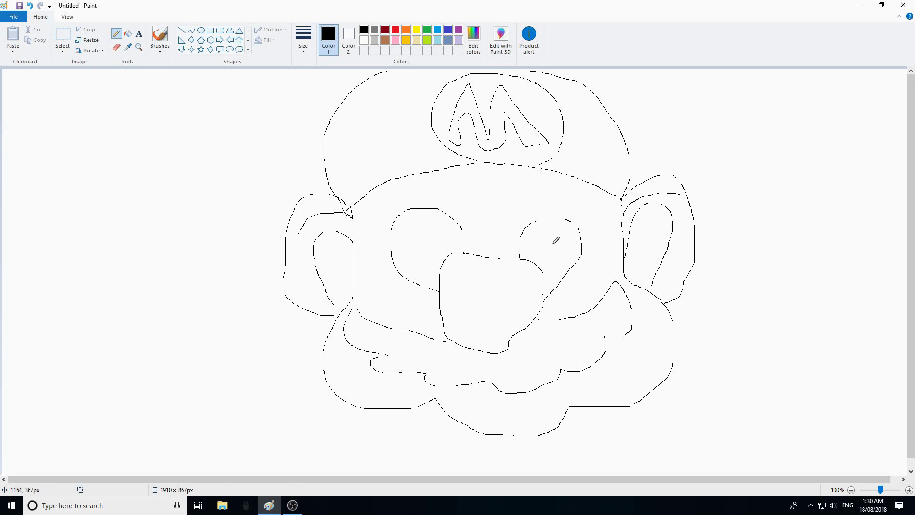
mouse_move(526, 261)
left_mouse_down()
mouse_move(541, 228)
mouse_move(566, 229)
mouse_move(571, 258)
mouse_move(546, 282)
left_mouse_up()
mouse_move(531, 260)
left_mouse_down()
mouse_move(546, 234)
mouse_move(569, 235)
mouse_move(567, 262)
mouse_move(548, 273)
left_mouse_up()
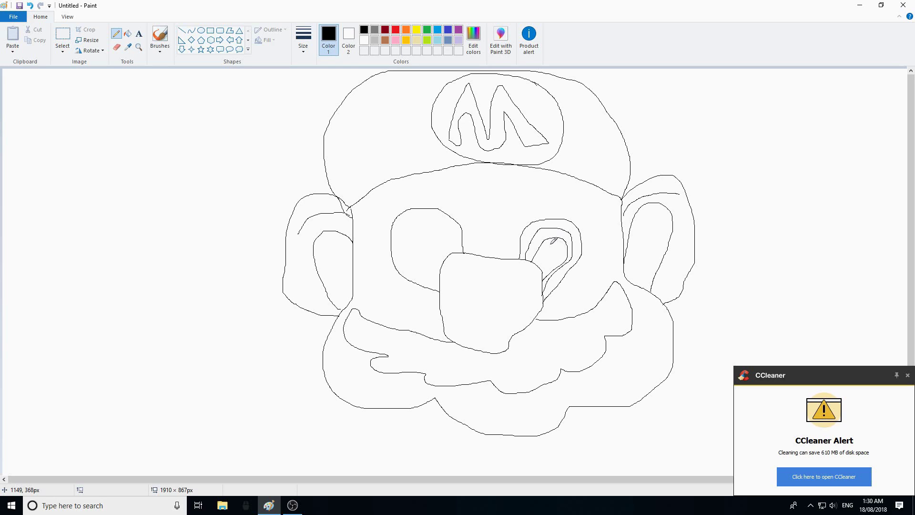
mouse_move(550, 245)
left_mouse_down()
mouse_move(559, 256)
mouse_move(552, 243)
left_mouse_up()
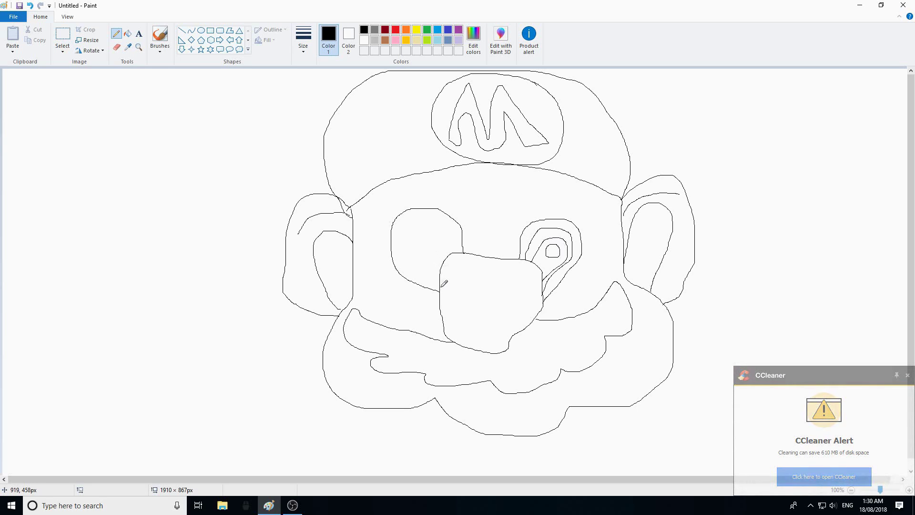
Draw two nested curves and a small pupil inside the left eye.
mouse_move(438, 284)
left_mouse_down()
mouse_move(403, 272)
mouse_move(395, 236)
mouse_move(405, 216)
mouse_move(461, 233)
mouse_move(460, 251)
left_mouse_up()
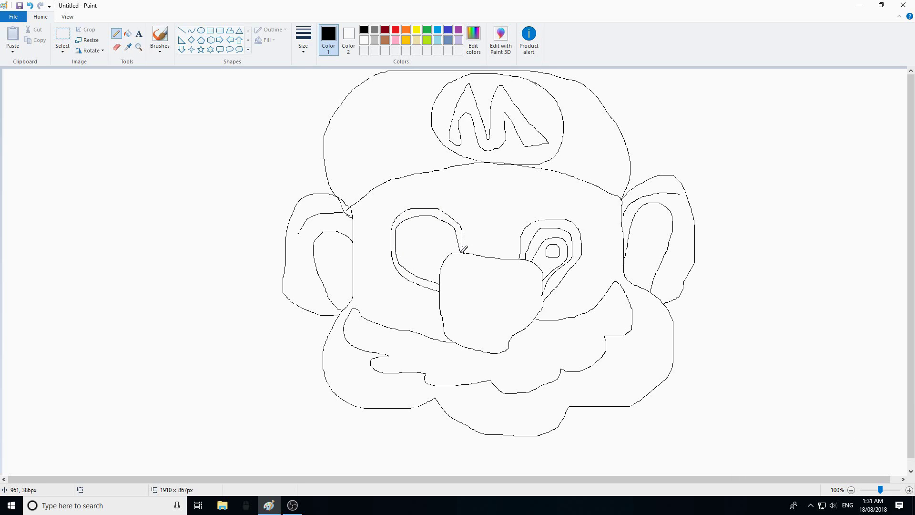
mouse_move(437, 277)
left_mouse_down()
mouse_move(406, 256)
mouse_move(404, 230)
mouse_move(419, 224)
mouse_move(453, 245)
left_mouse_up()
left_click_drag(414, 244, 424, 253)
Draw a thick arched eyebrow outline above each eye.
mouse_move(465, 218)
left_mouse_down()
mouse_move(431, 199)
mouse_move(392, 199)
mouse_move(364, 223)
mouse_move(367, 204)
mouse_move(405, 180)
mouse_move(443, 178)
mouse_move(468, 214)
left_mouse_up()
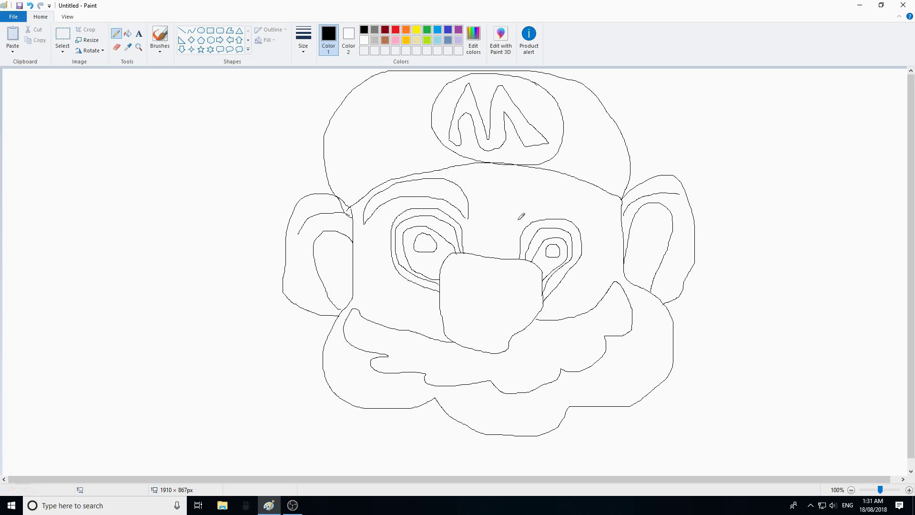
mouse_move(514, 231)
left_mouse_down()
mouse_move(559, 203)
mouse_move(613, 208)
mouse_move(579, 185)
mouse_move(537, 180)
mouse_move(515, 193)
mouse_move(515, 230)
left_mouse_up()
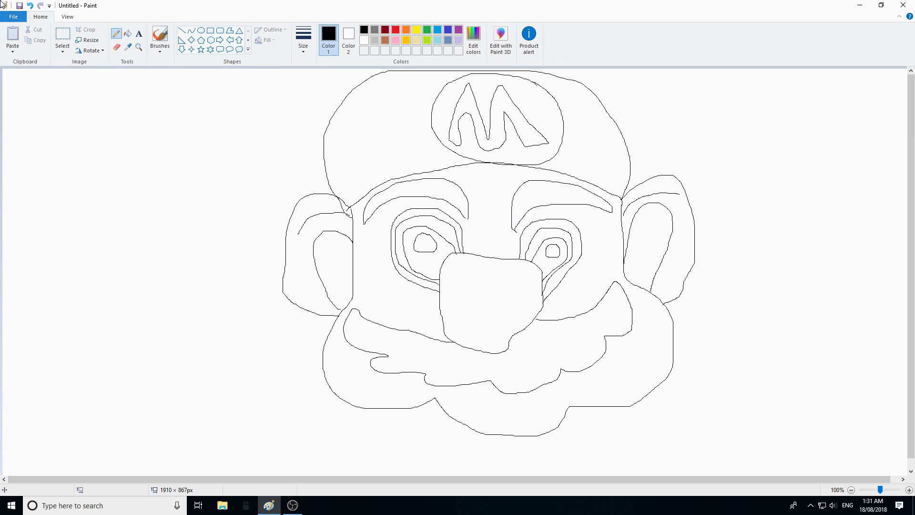
Save the drawing as the PNG file Untitled in the Pictures folder.
left_click(19, 7)
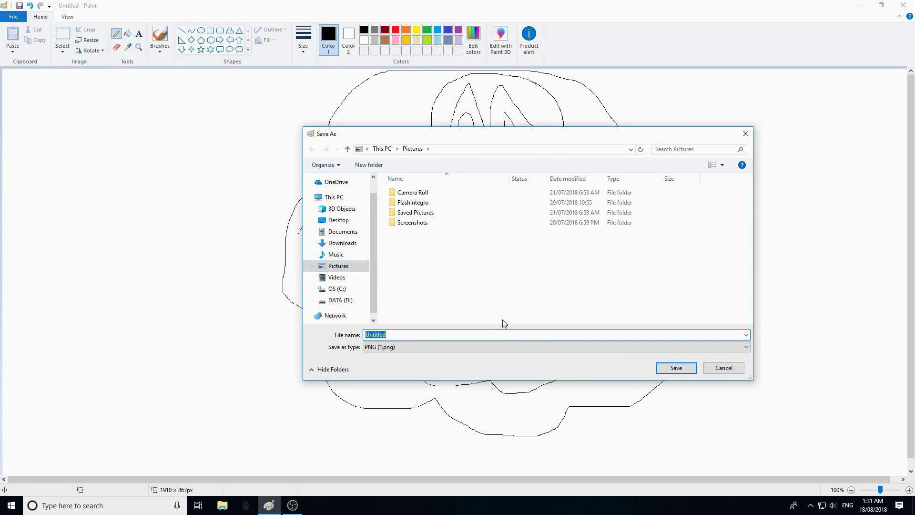
left_click(672, 368)
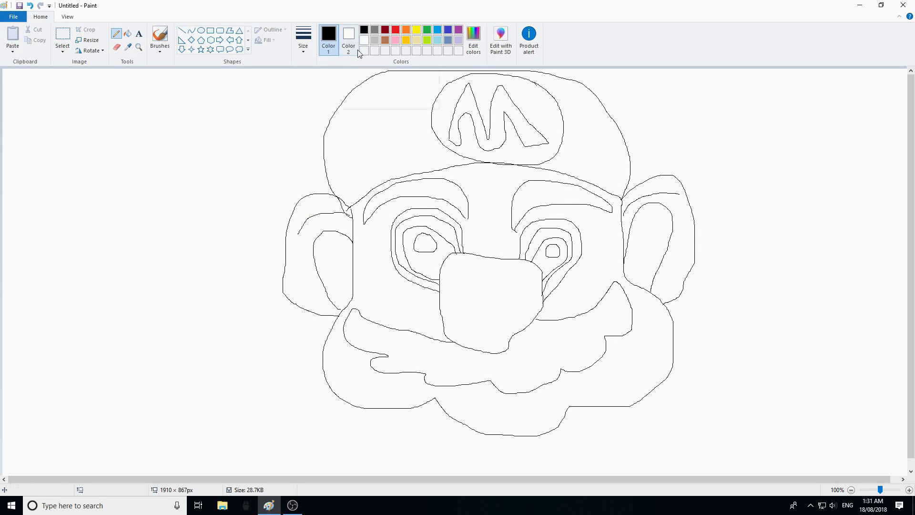
left_click(385, 43)
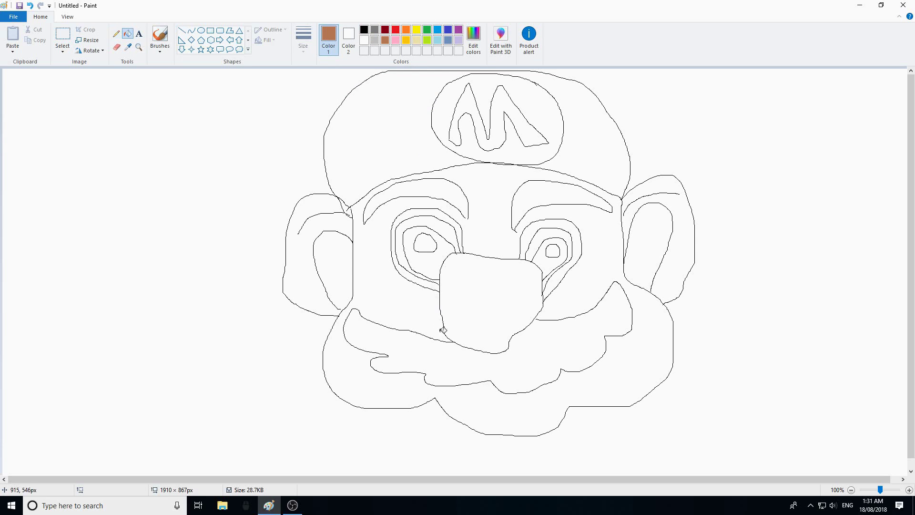
left_click(449, 365)
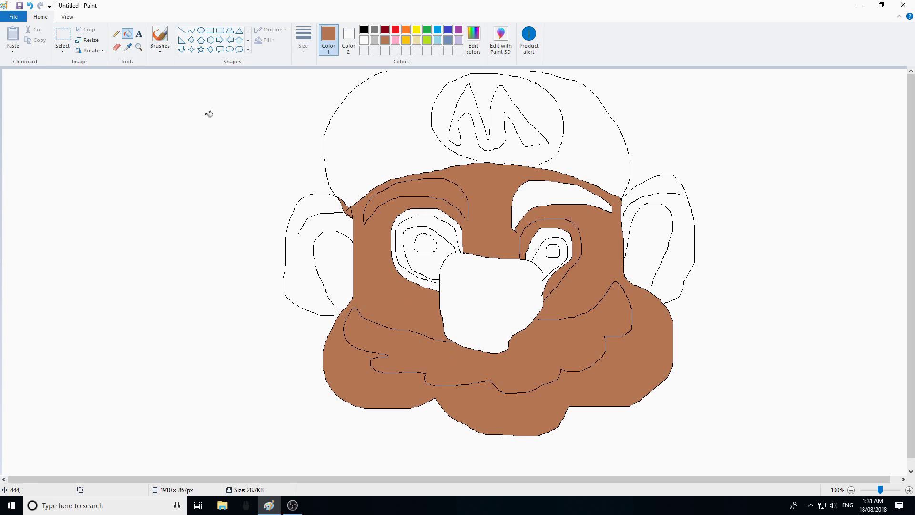
left_click(29, 6)
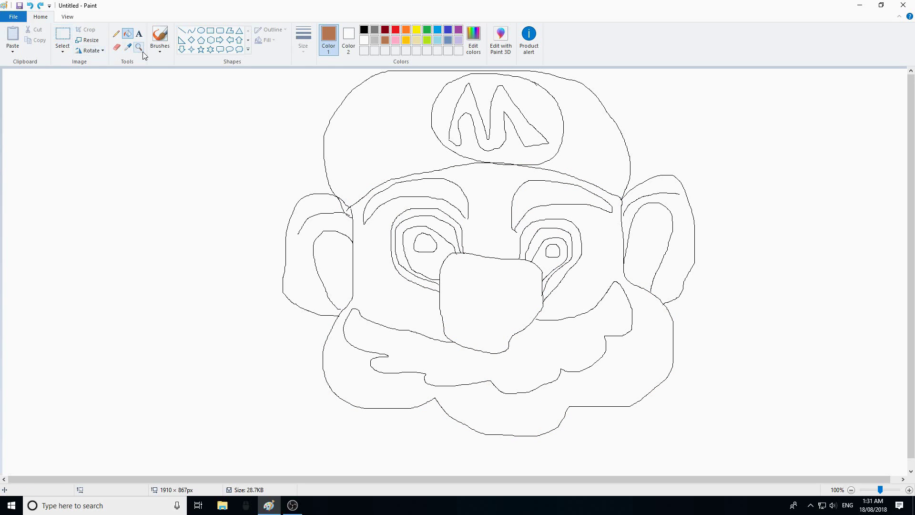
Close the gap between the mustache's upper right edge and the nose with the black pencil at 200% zoom.
left_click(116, 34)
left_click(364, 29)
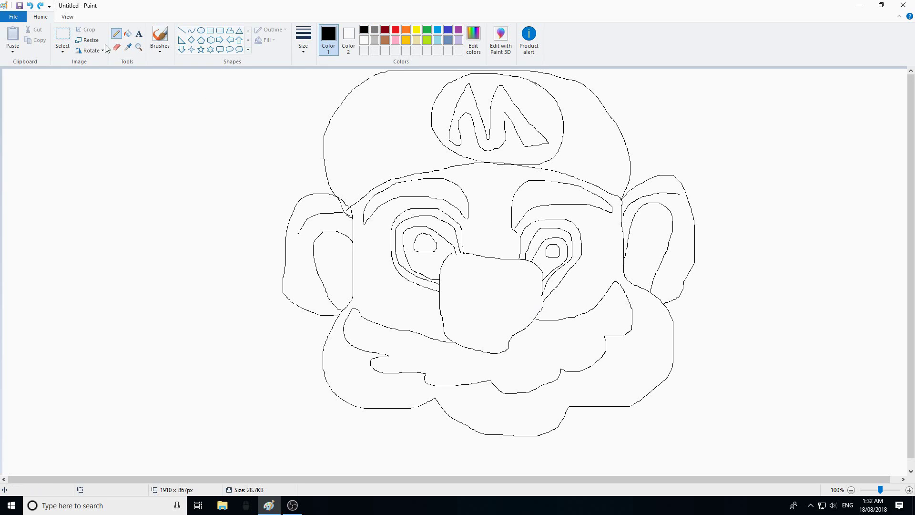
left_click(139, 46)
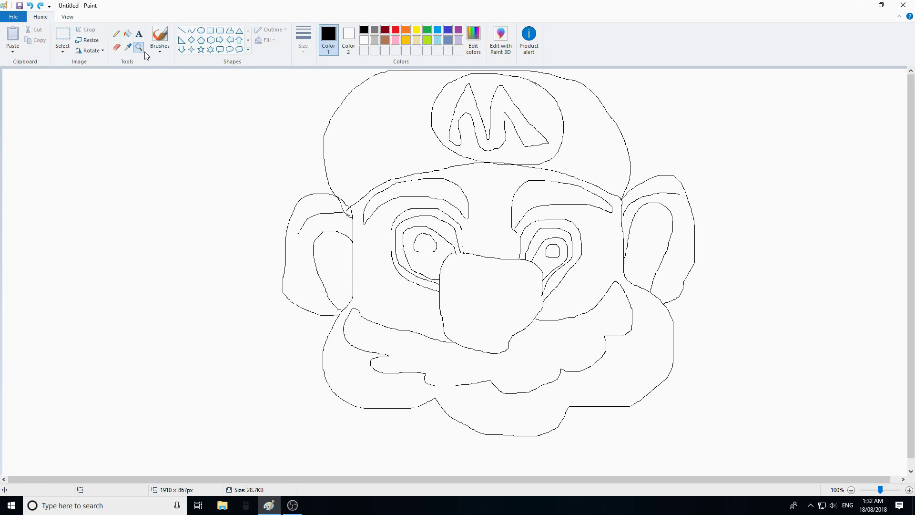
left_click(544, 327)
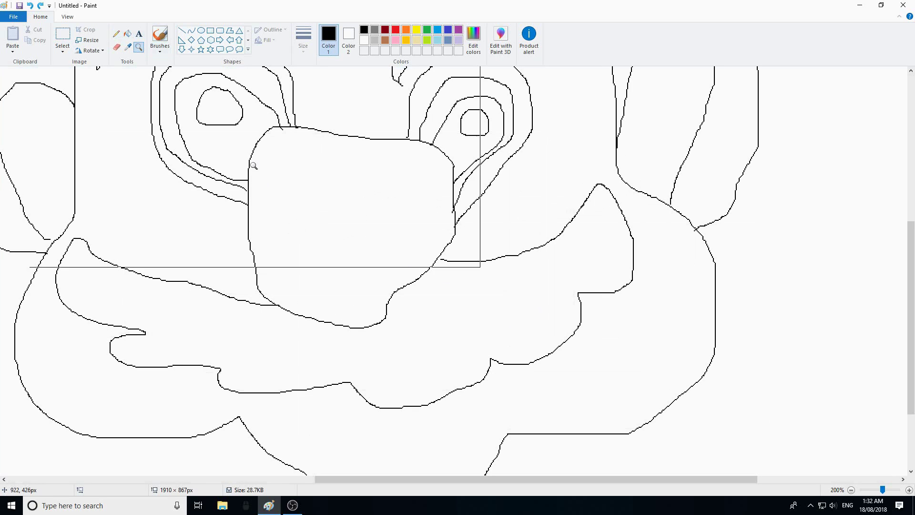
left_click(117, 34)
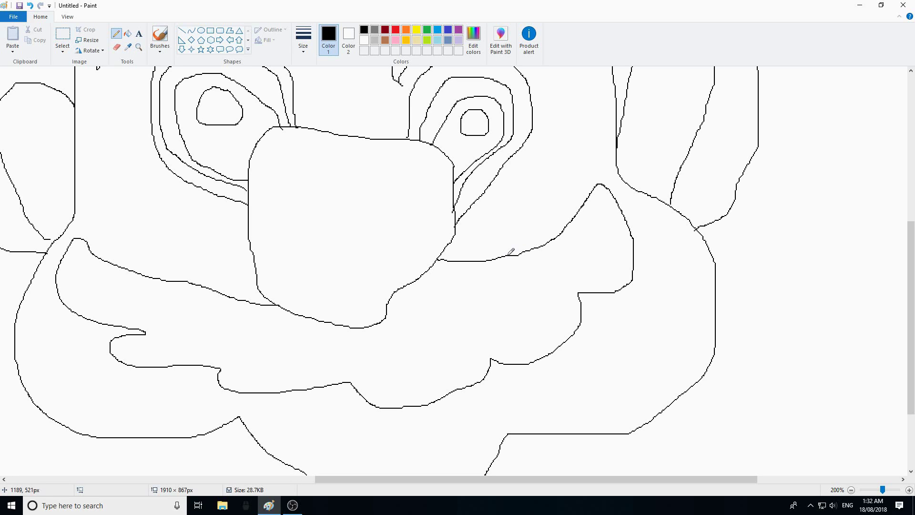
scroll(510, 251, "down", 3)
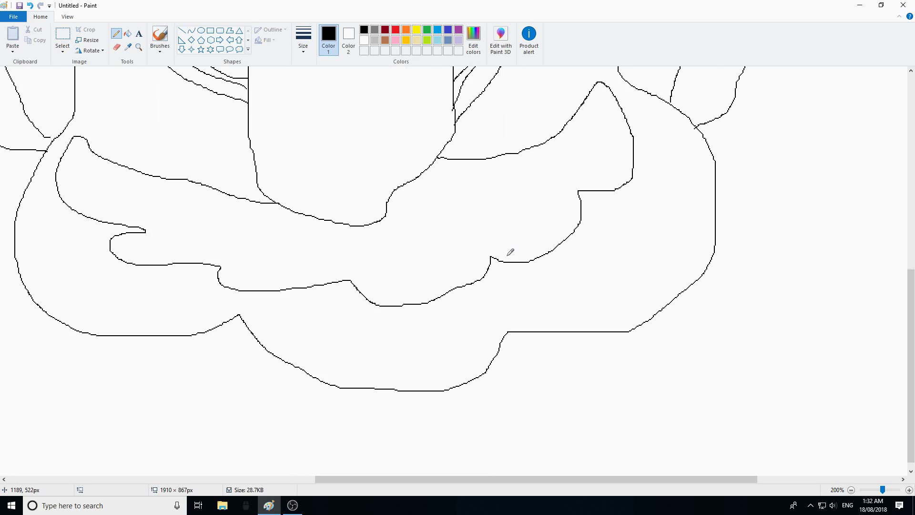
scroll(509, 251, "up", 7)
scroll(510, 251, "down", 1)
scroll(510, 251, "down", 2)
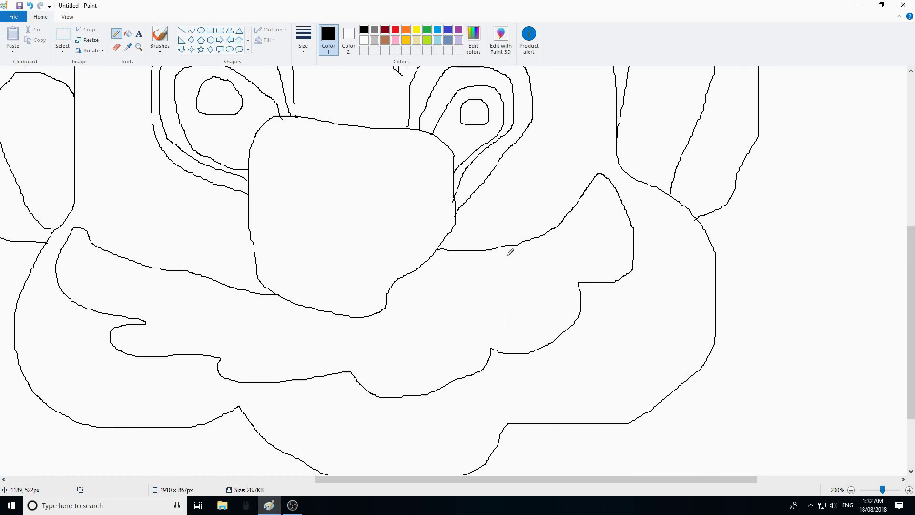
left_click(127, 34)
left_click(261, 341)
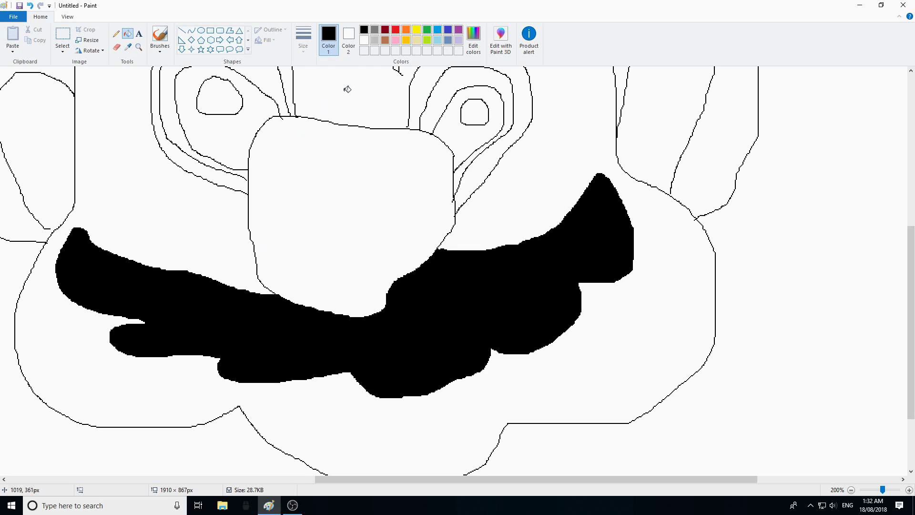
scroll(333, 114, "up", 6)
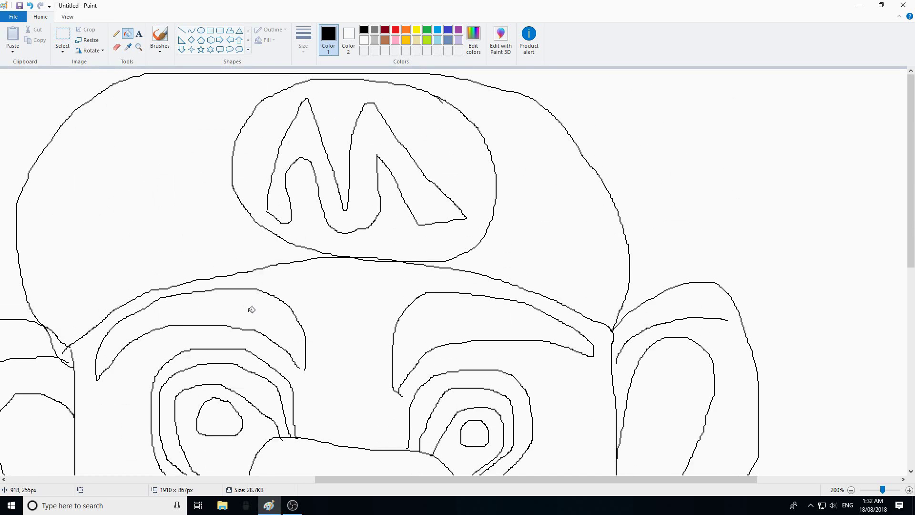
left_click(116, 33)
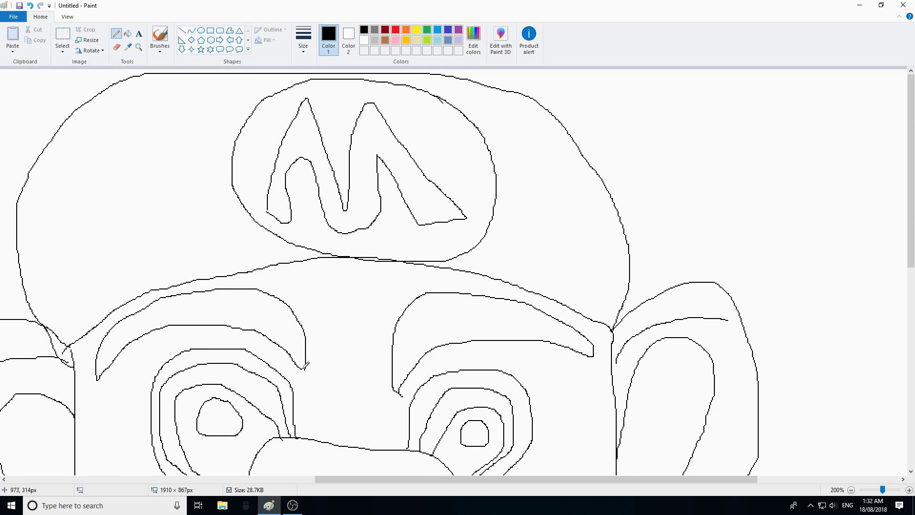
left_click(127, 34)
scroll(263, 274, "down", 6)
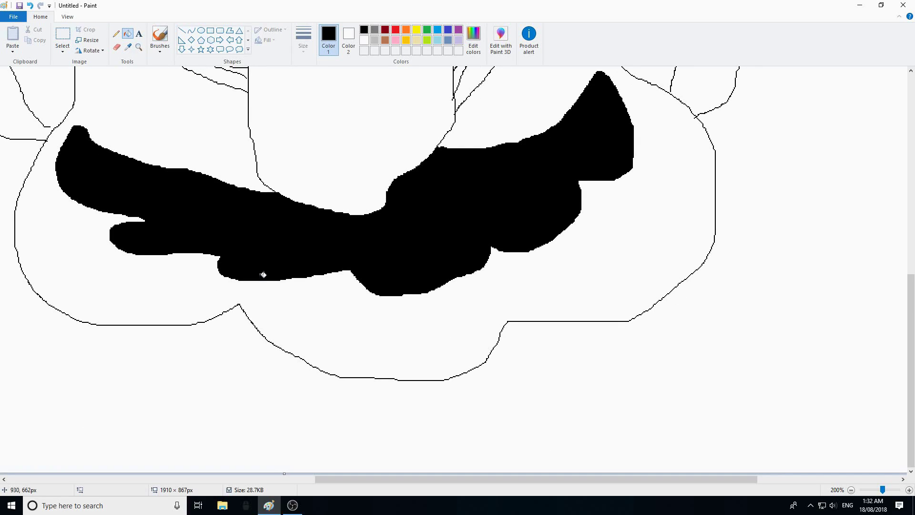
left_click(32, 7)
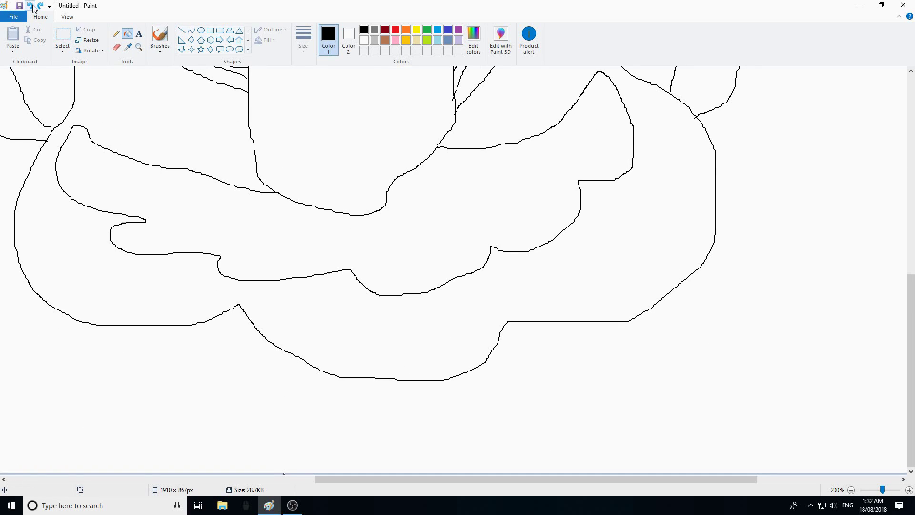
Fill the mustache with brown.
left_click(385, 40)
left_click(439, 202)
Close the gap at the inner tip of the left eyebrow with the black pencil and fill the eyebrow black.
scroll(440, 201, "up", 6)
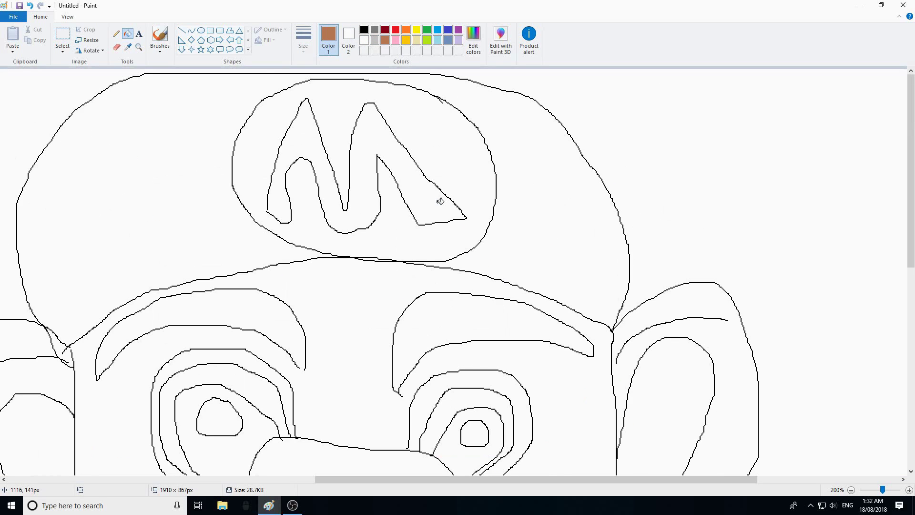
scroll(440, 201, "down", 2)
left_click(115, 33)
left_click(365, 32)
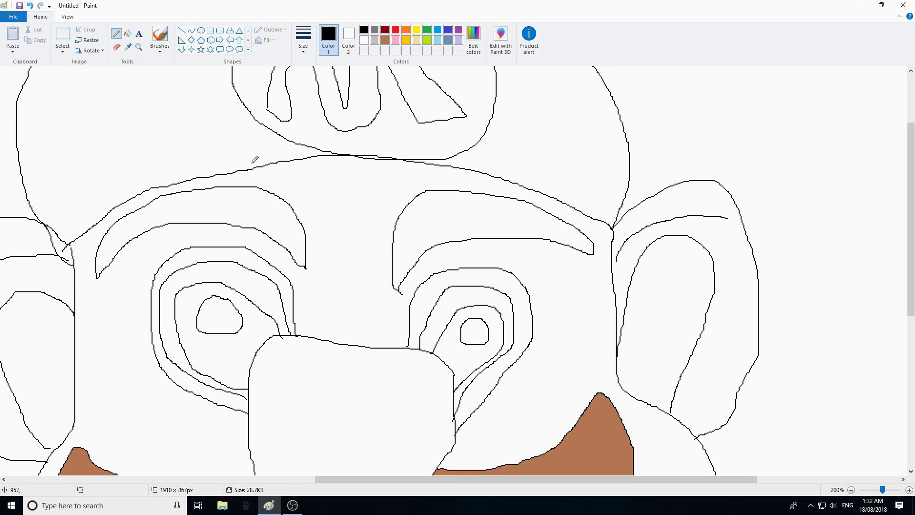
left_click(128, 34)
left_click(289, 212)
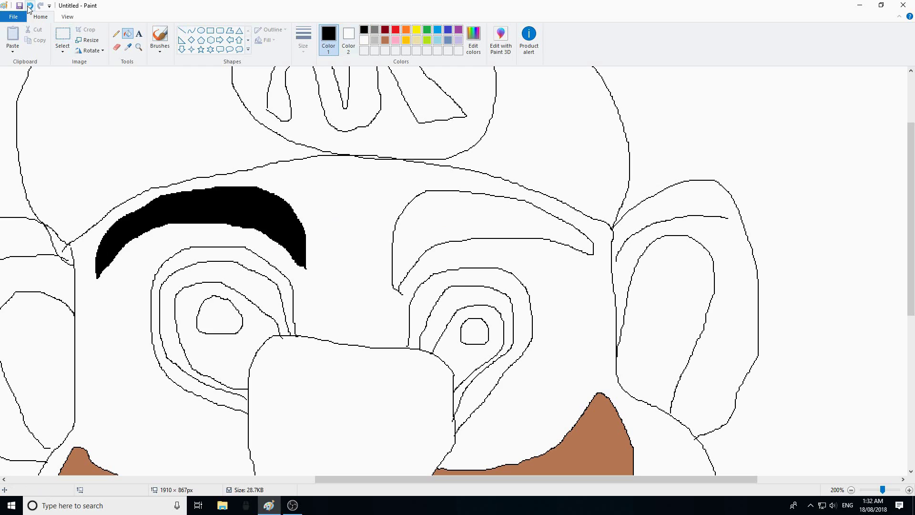
Undo the black fill of the left eyebrow and fill both eyebrows with brown.
left_click(30, 6)
left_click(348, 38)
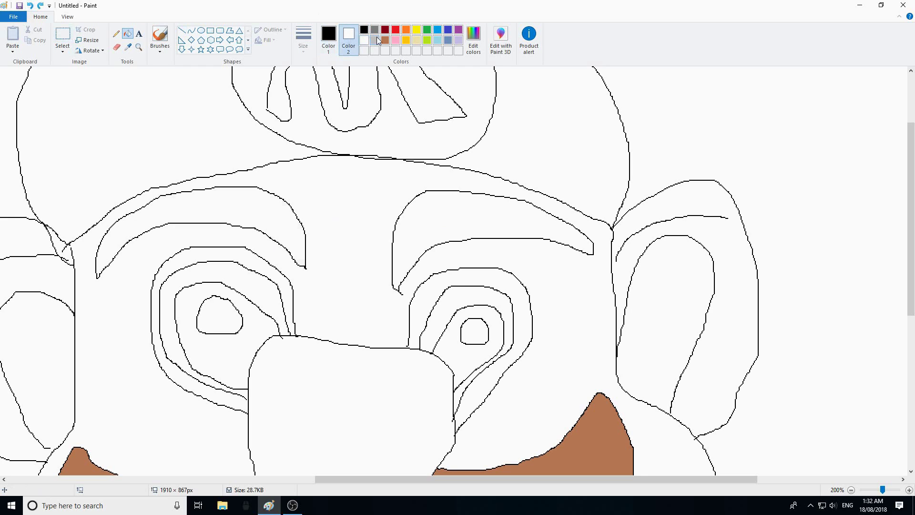
left_click(385, 39)
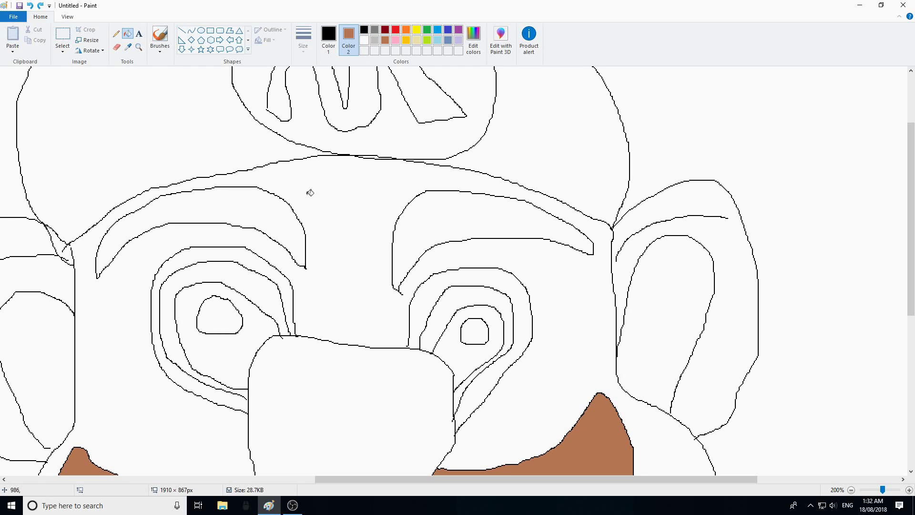
left_click(271, 209)
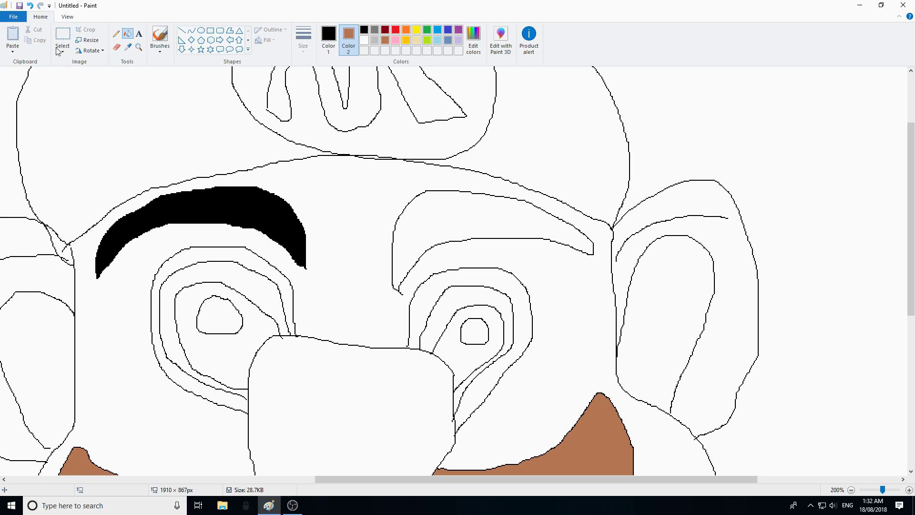
left_click(29, 5)
right_click(249, 207)
right_click(457, 211)
Fill the innermost ring around the white highlight in both eyes with indigo blue.
scroll(457, 211, "down", 3)
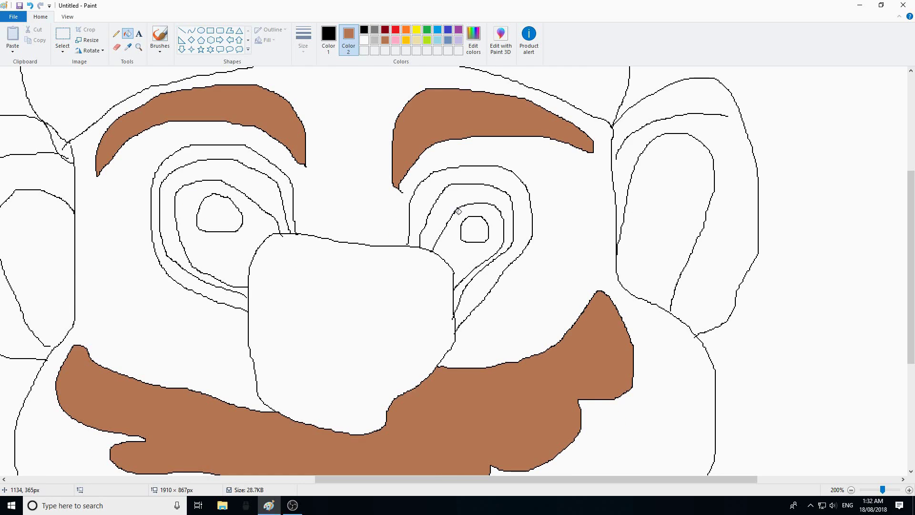
left_click(448, 30)
left_click(465, 254)
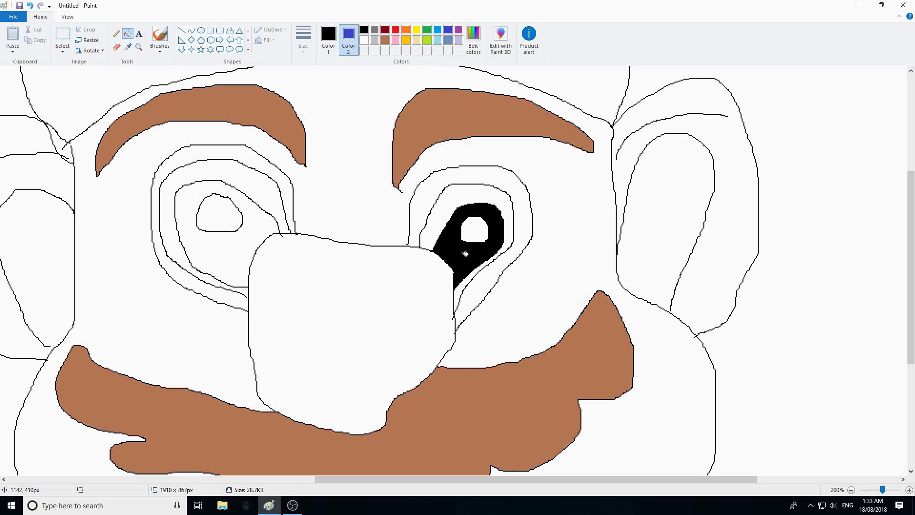
left_click(29, 6)
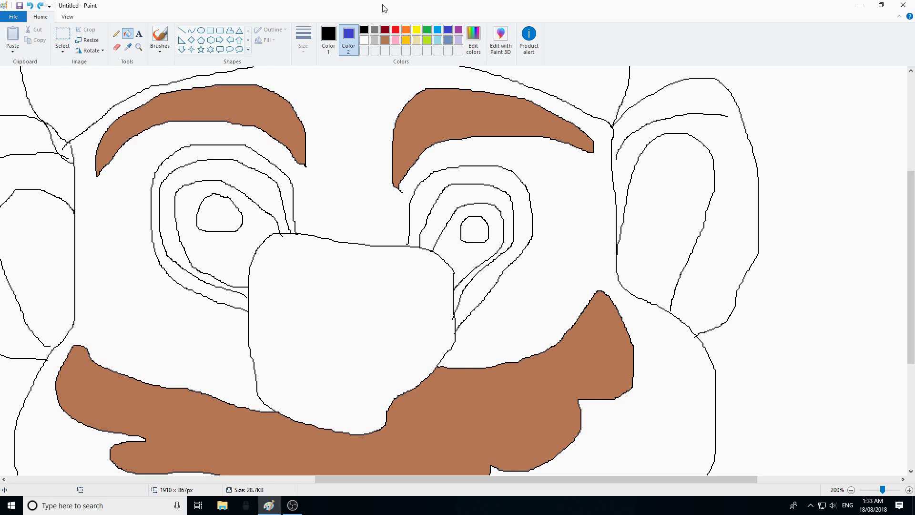
right_click(465, 243)
right_click(228, 237)
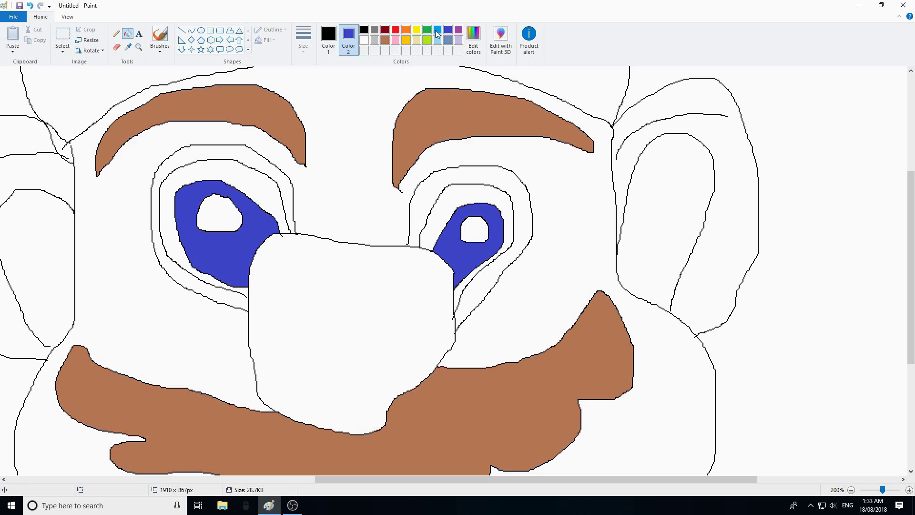
Fill the ring around the indigo area of the right eye with turquoise blue.
right_click(438, 34)
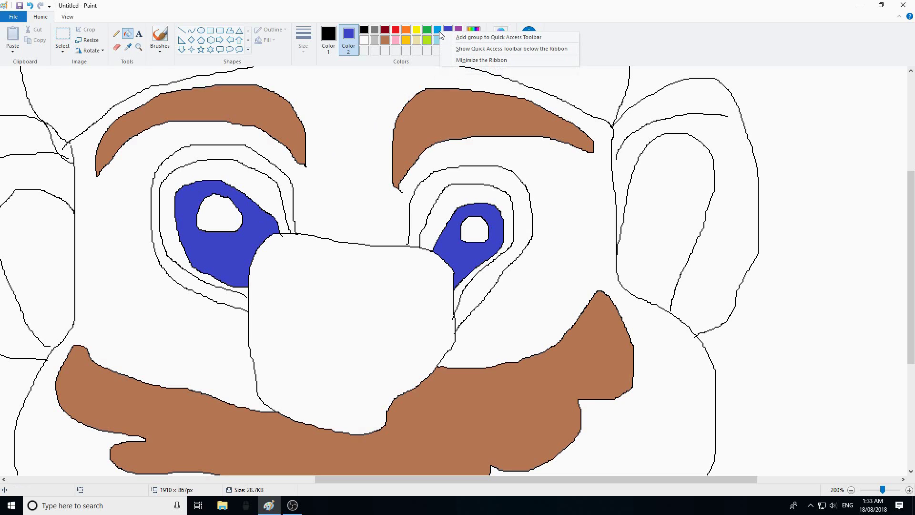
left_click(438, 31)
left_click(438, 31)
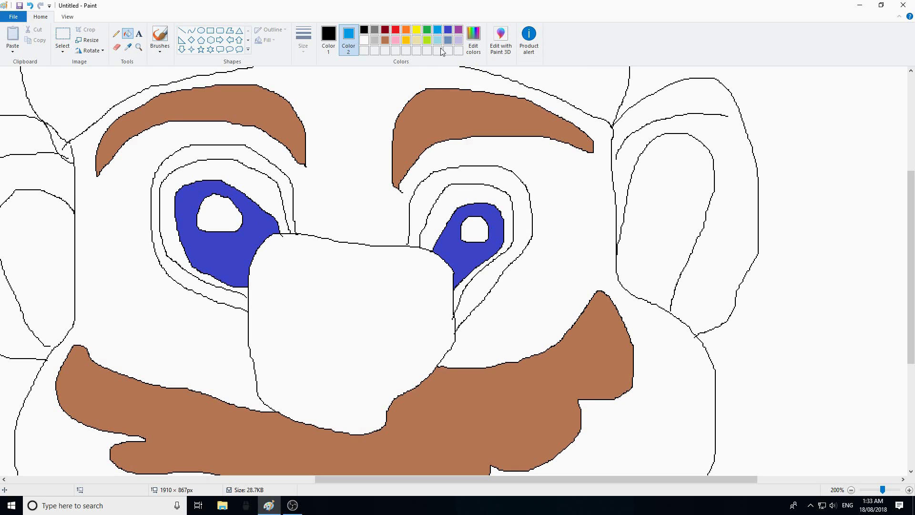
right_click(473, 197)
Close the gap in the left eye's middle outline with the black pencil and fill only the ring around the indigo area turquoise blue.
right_click(244, 179)
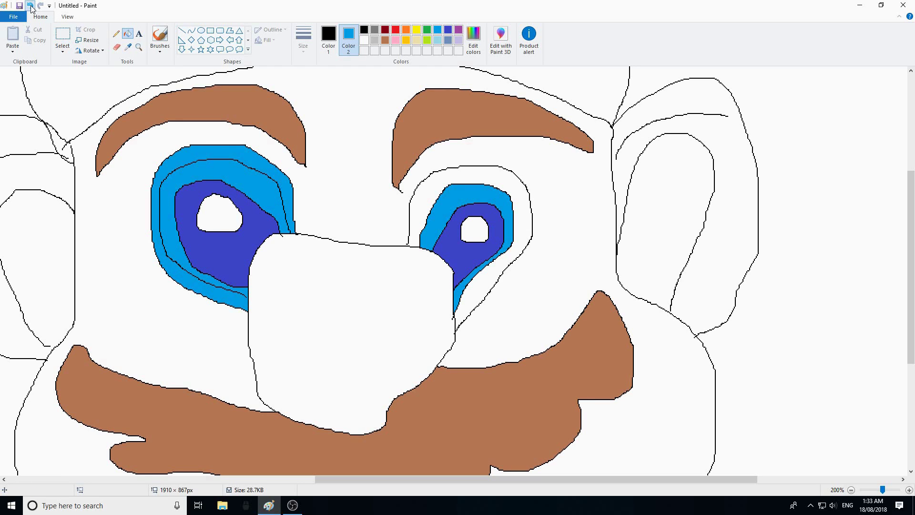
left_click(29, 6)
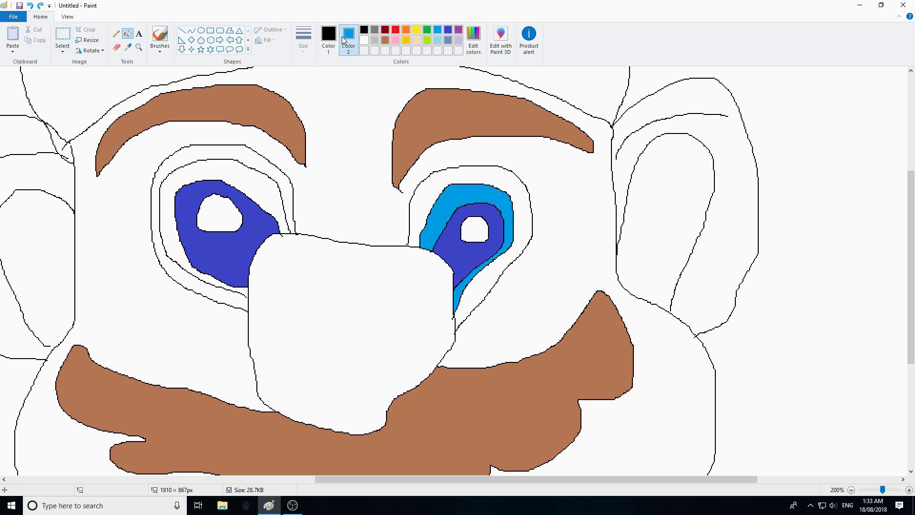
left_click(116, 33)
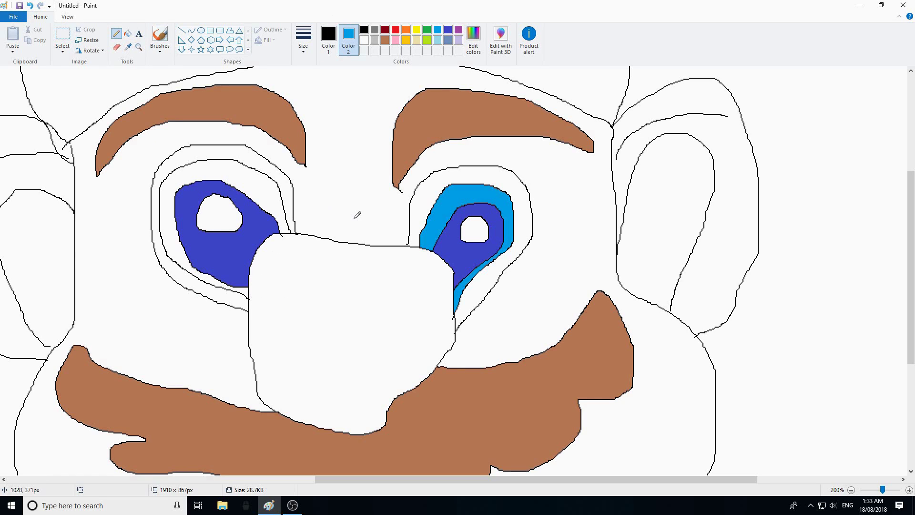
left_click(131, 35)
right_click(175, 247)
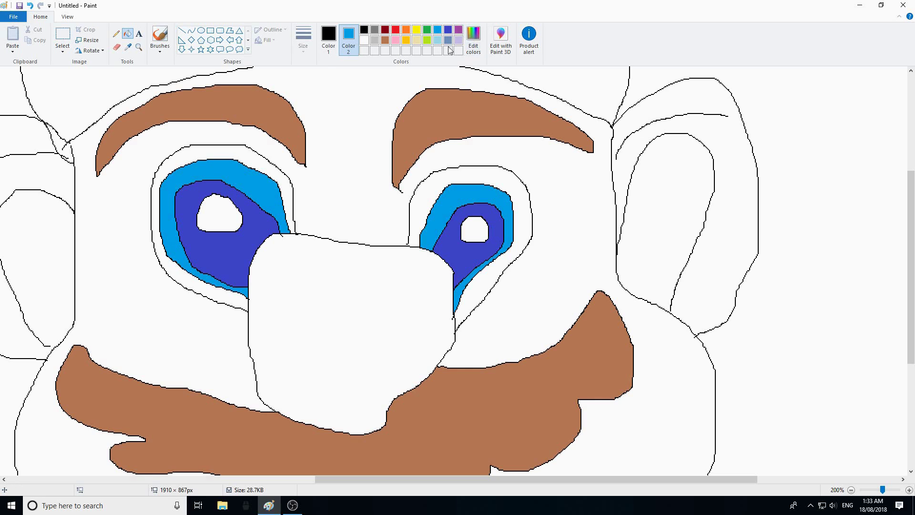
Fill the face and the nose with light yellow as the skin color.
left_click(418, 40)
right_click(370, 140)
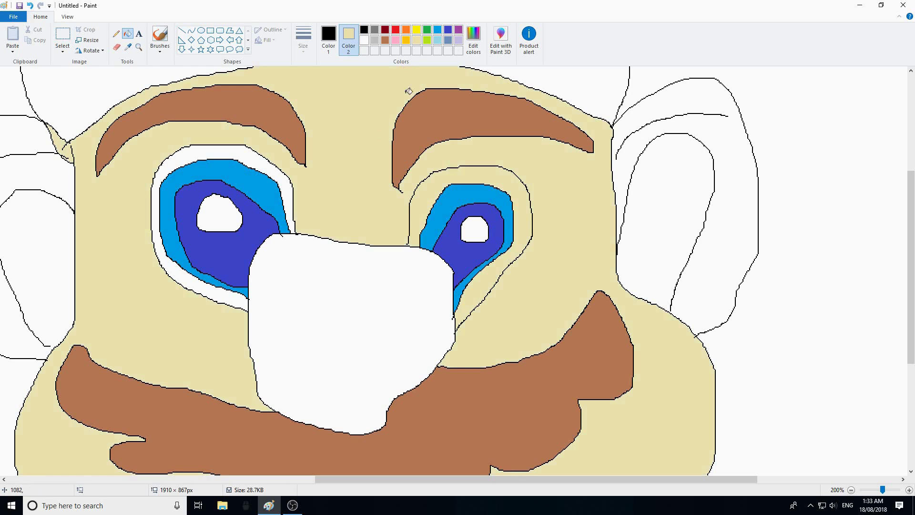
right_click(401, 295)
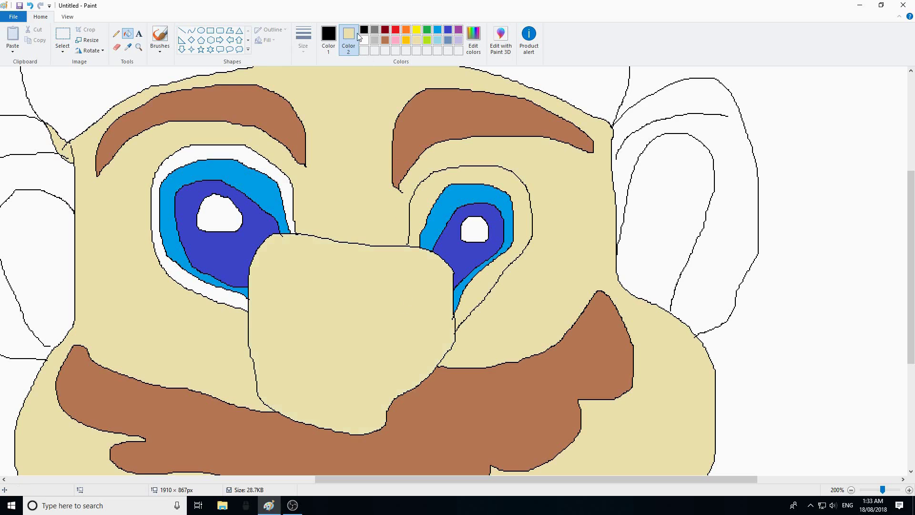
Close the gap in the right eye's outer outline with the black pencil and fill the outer ring white.
left_click(364, 31)
left_click(116, 32)
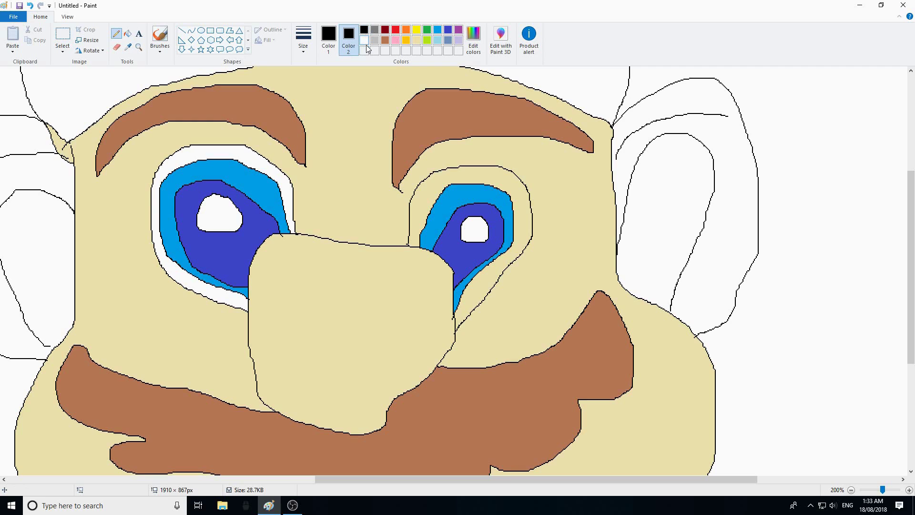
left_click(364, 40)
left_click(127, 33)
right_click(438, 189)
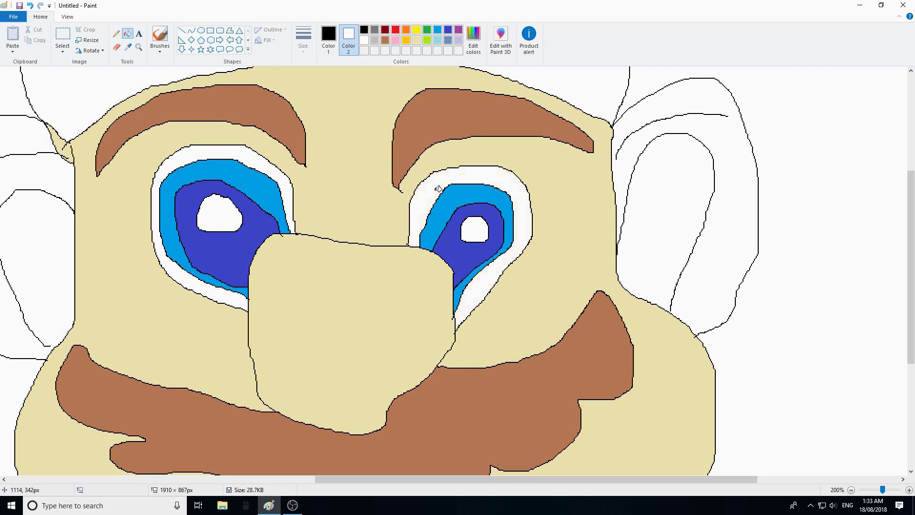
Fill both ears with the same light yellow as the face.
scroll(448, 168, "down", 4)
scroll(447, 168, "up", 2)
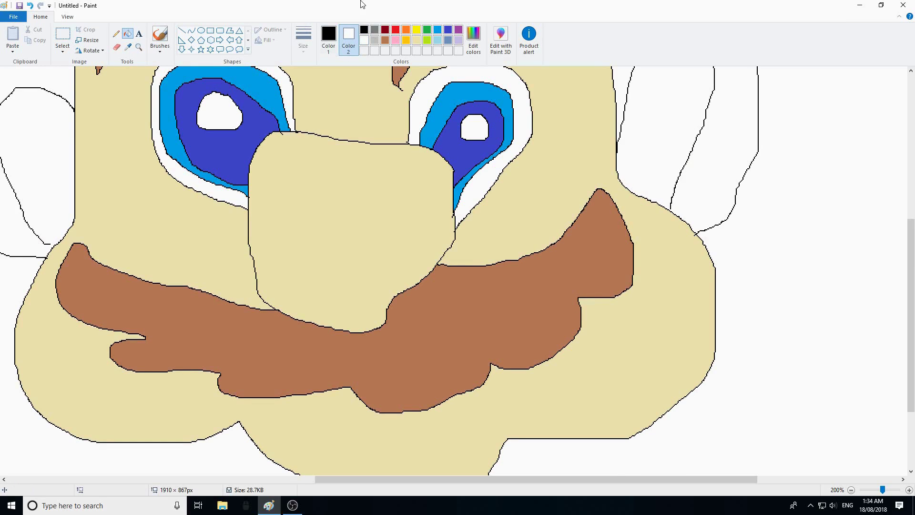
left_click(417, 40)
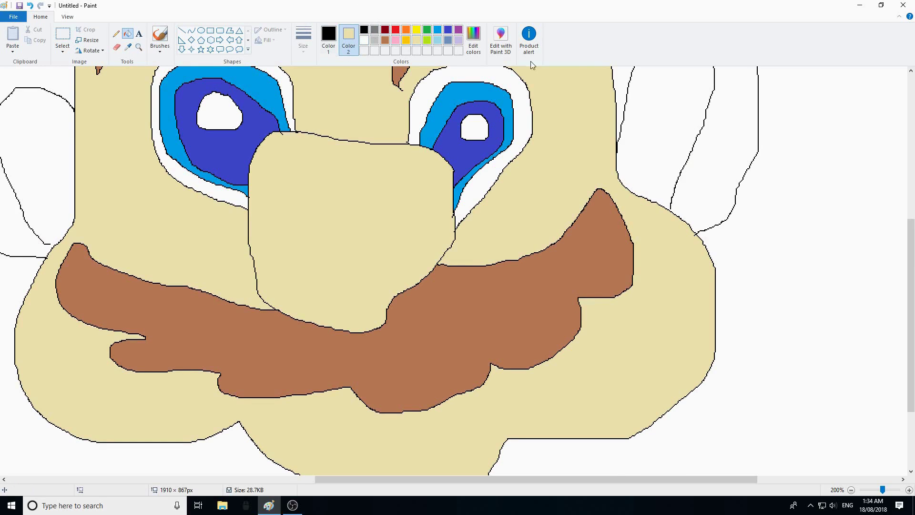
right_click(667, 133)
right_click(62, 168)
scroll(92, 161, "down", 2)
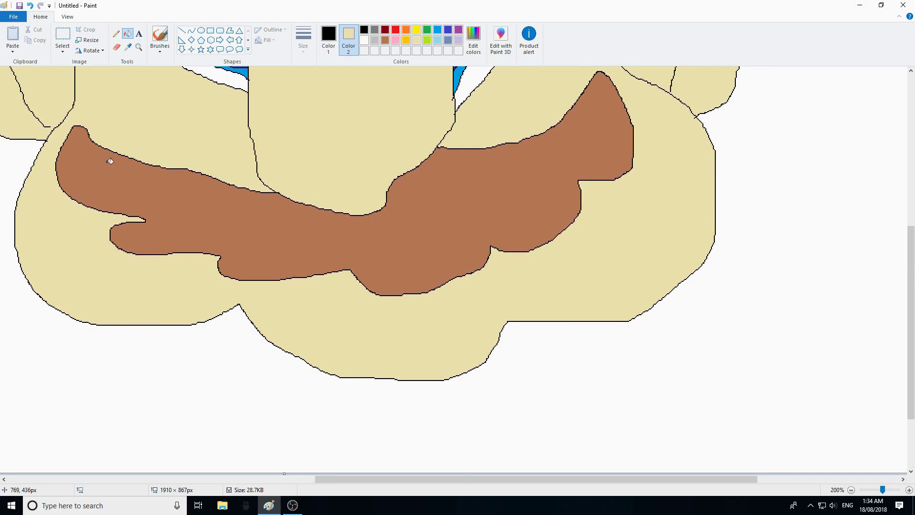
Fill the cap and the letter M on its badge with red.
scroll(110, 161, "up", 8)
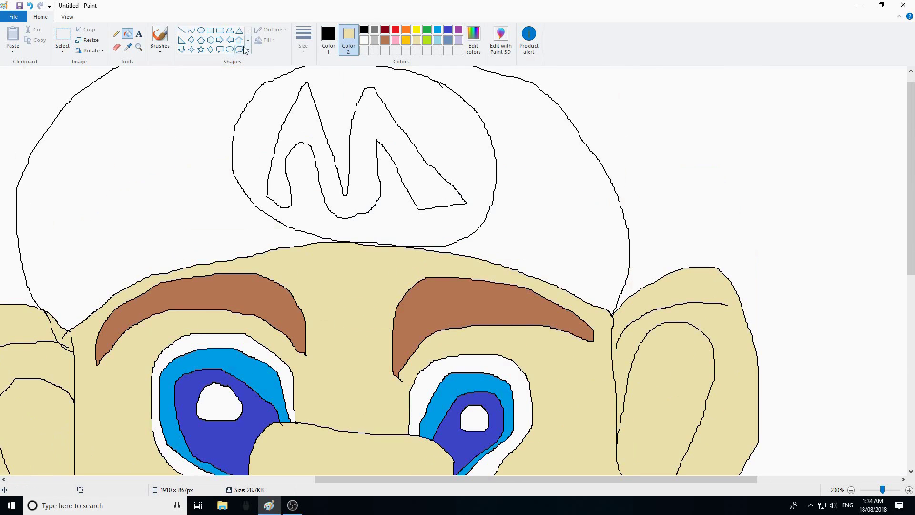
left_click(396, 31)
right_click(168, 126)
right_click(307, 134)
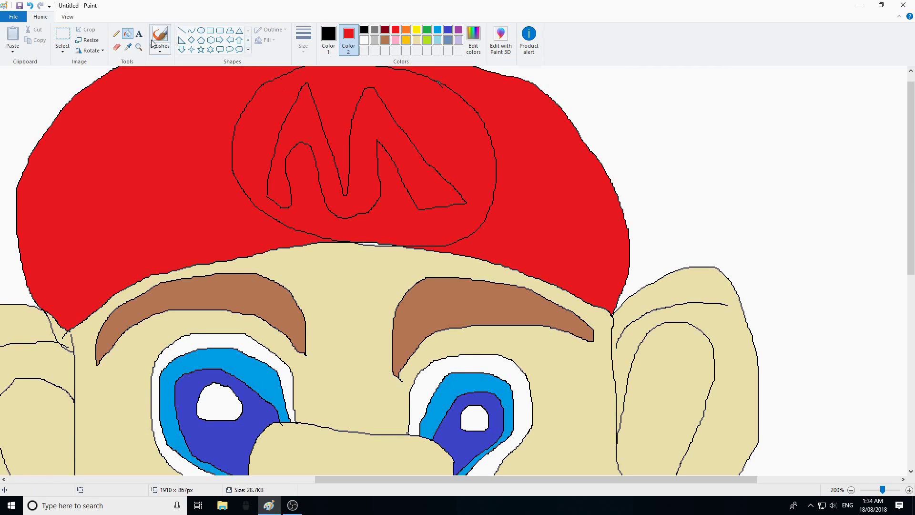
Fill the cap badge's background around the letter M with white, keeping the M red.
left_click(116, 34)
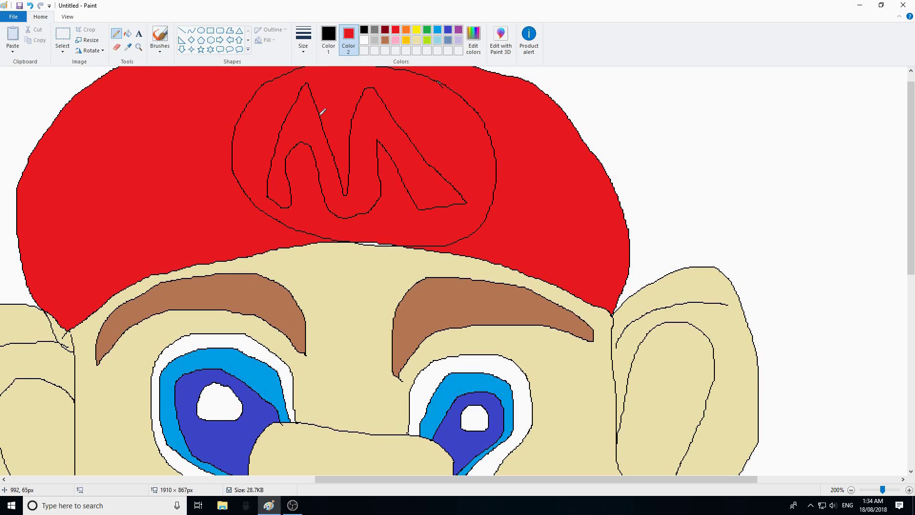
scroll(322, 111, "up", 1)
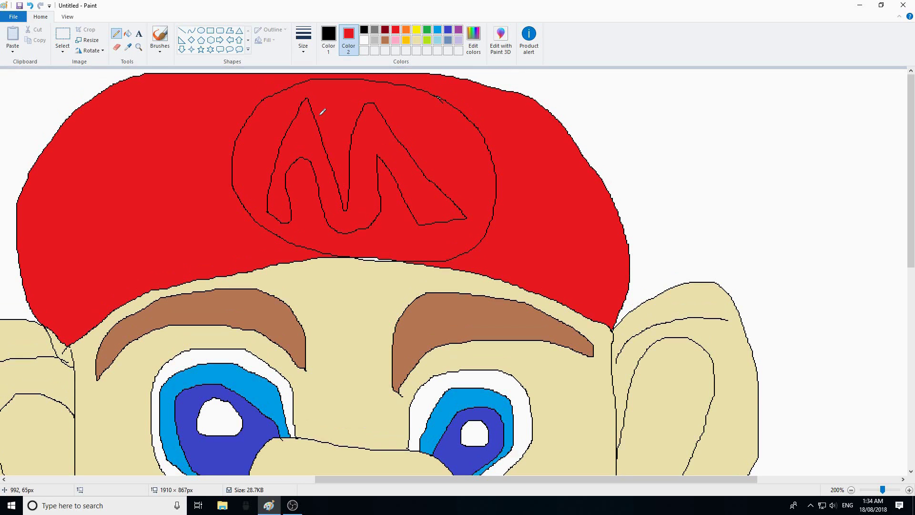
left_click(138, 46)
left_click(266, 219)
left_click(371, 204)
left_click(312, 204)
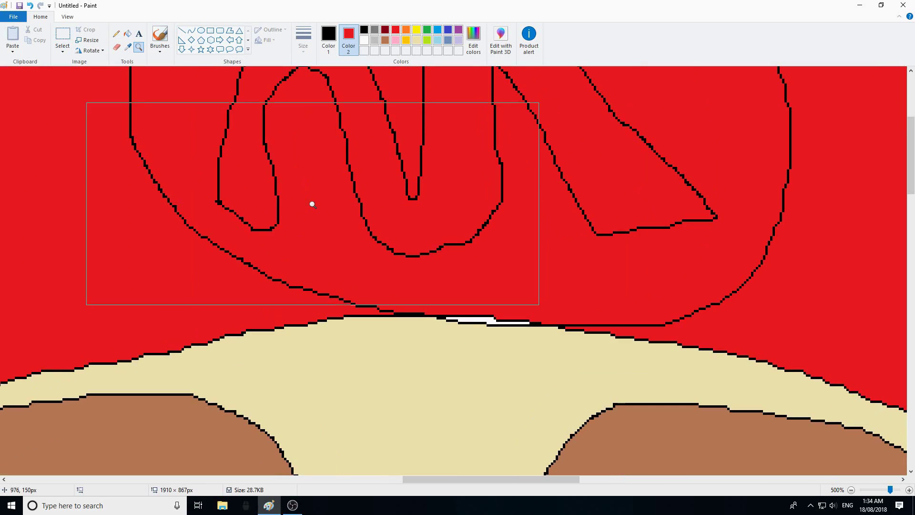
left_click(116, 47)
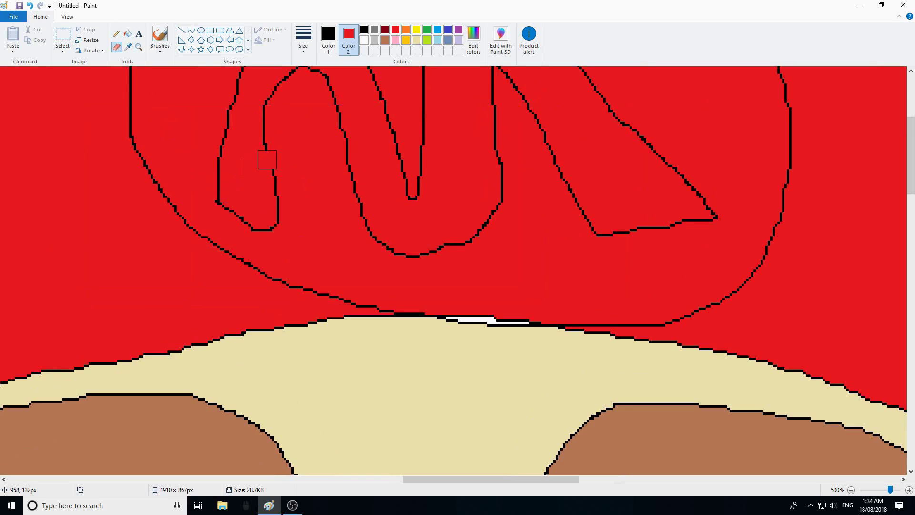
left_click(127, 33)
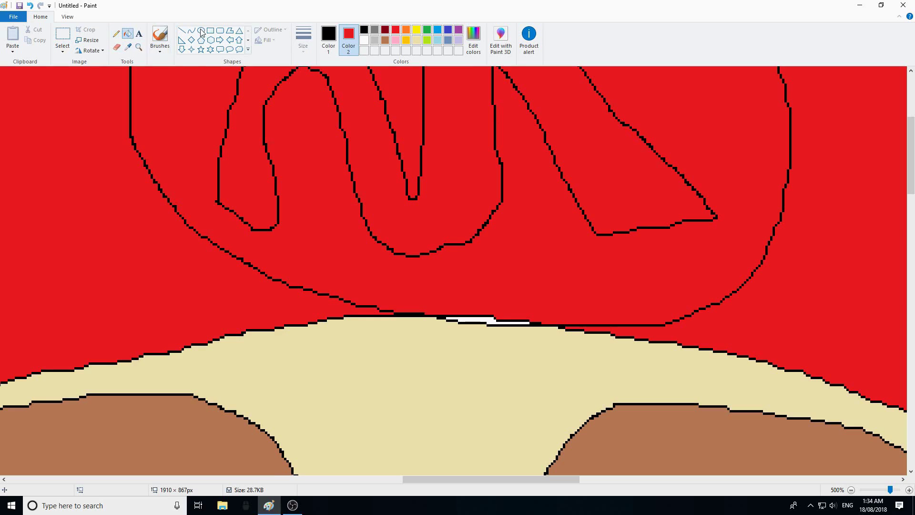
left_click(364, 40)
left_click(218, 88)
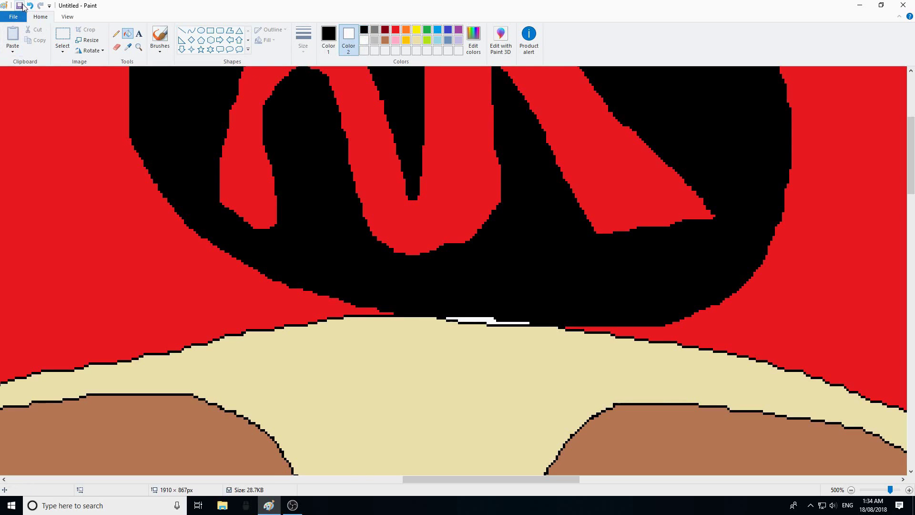
left_click(29, 5)
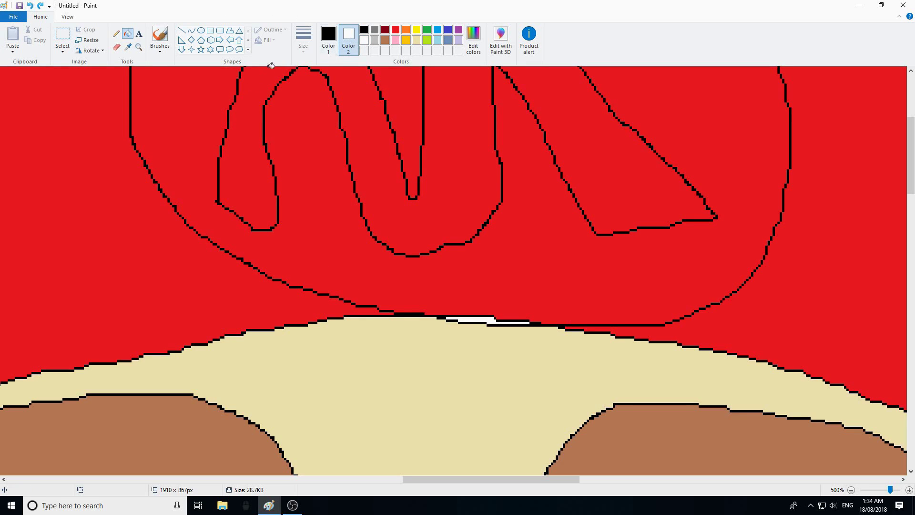
right_click(191, 110)
Select the whole head at 100% zoom and move it slightly down and to the left on the canvas.
scroll(210, 116, "down", 6)
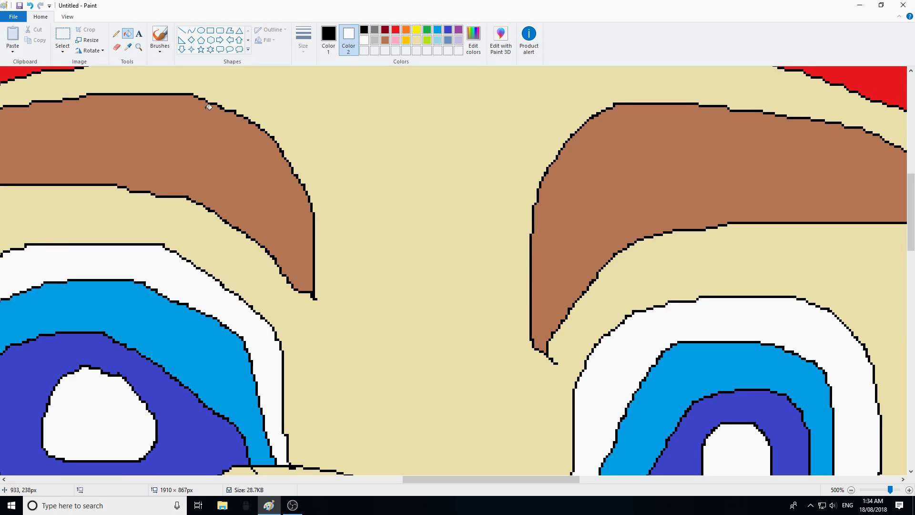
left_click(139, 47)
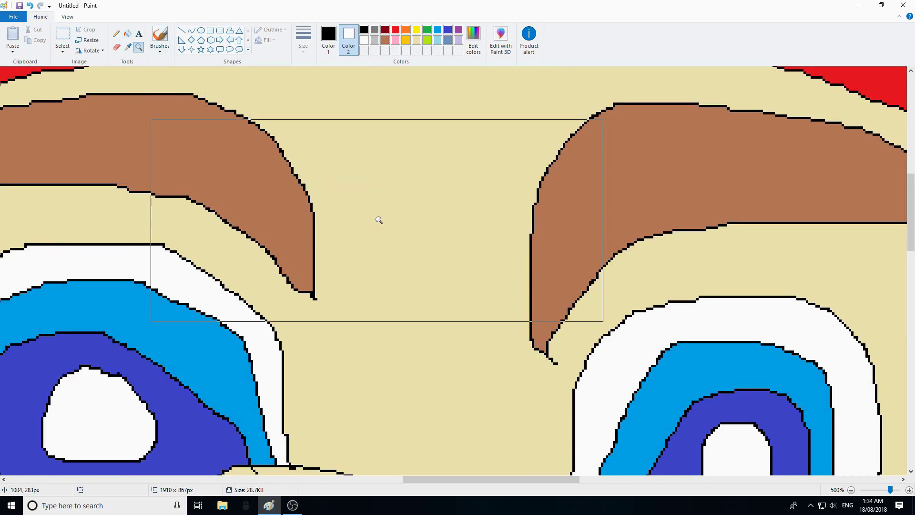
scroll(379, 220, "down", 6)
scroll(379, 220, "down", 8)
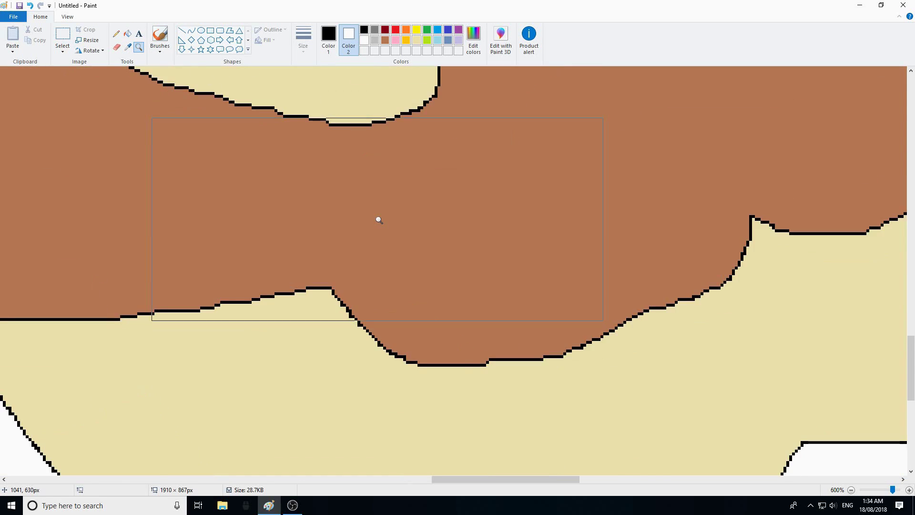
scroll(379, 220, "down", 3)
scroll(378, 220, "down", 1)
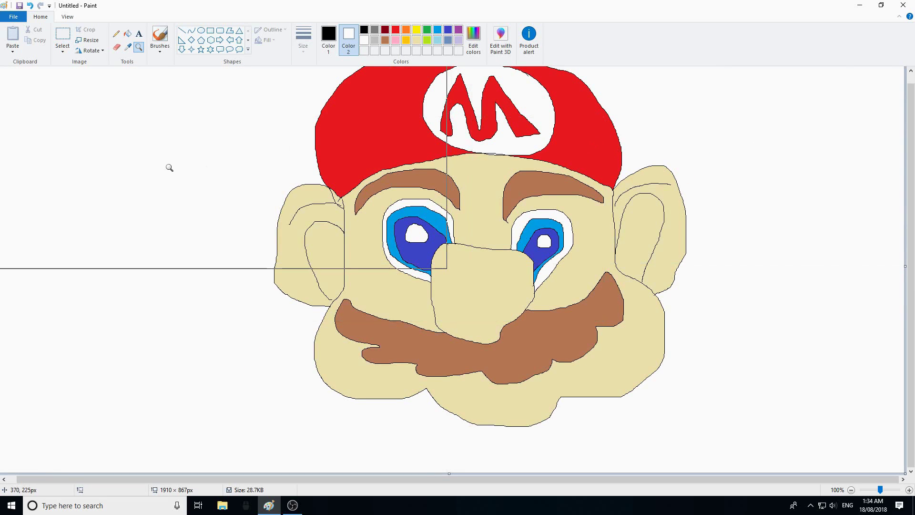
left_click(62, 37)
mouse_move(249, 461)
left_mouse_down()
mouse_move(753, 165)
mouse_move(751, 33)
mouse_move(720, 43)
left_mouse_up()
mouse_move(679, 124)
left_mouse_down()
mouse_move(678, 158)
mouse_move(650, 153)
left_mouse_up()
left_click(832, 230)
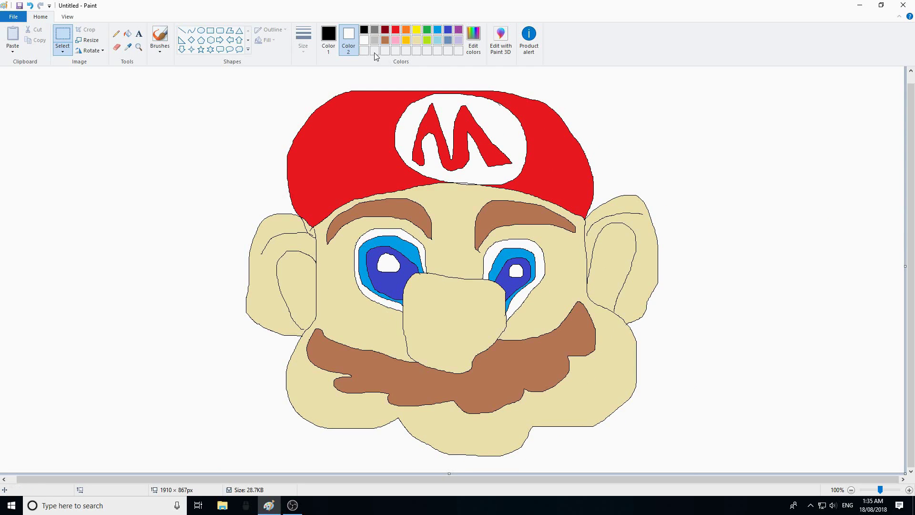
Define a light peach custom colour with red 255, green 218, blue 176 and set it as Color 2.
left_click(478, 38)
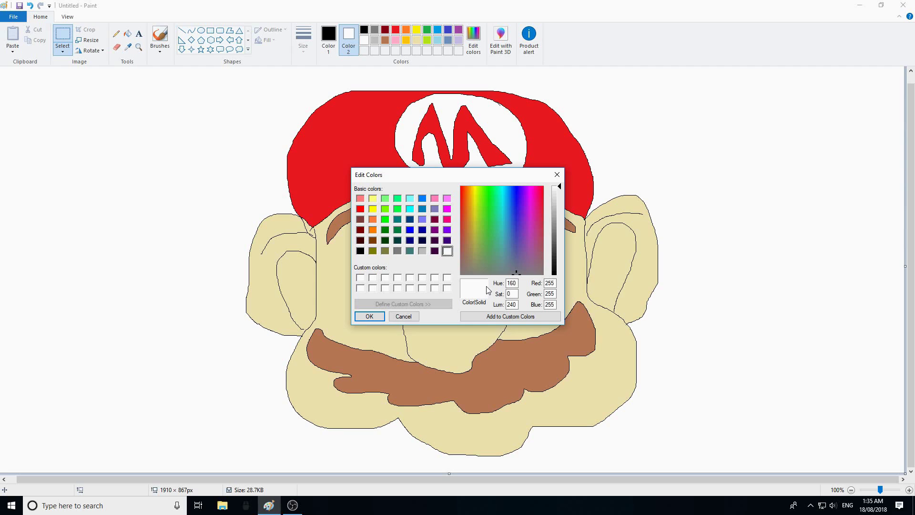
left_click(516, 270)
left_click(470, 196)
left_click_drag(474, 190, 467, 185)
left_click_drag(563, 189, 562, 200)
left_click(495, 316)
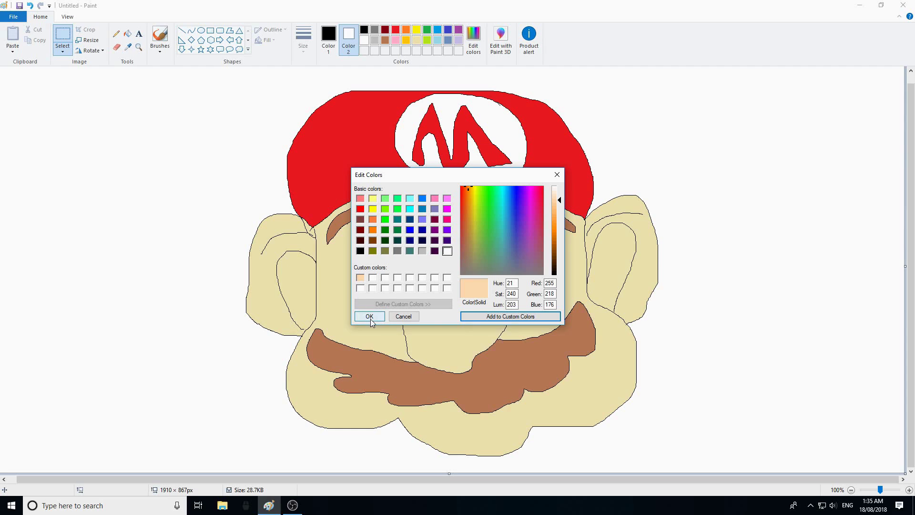
left_click(360, 278)
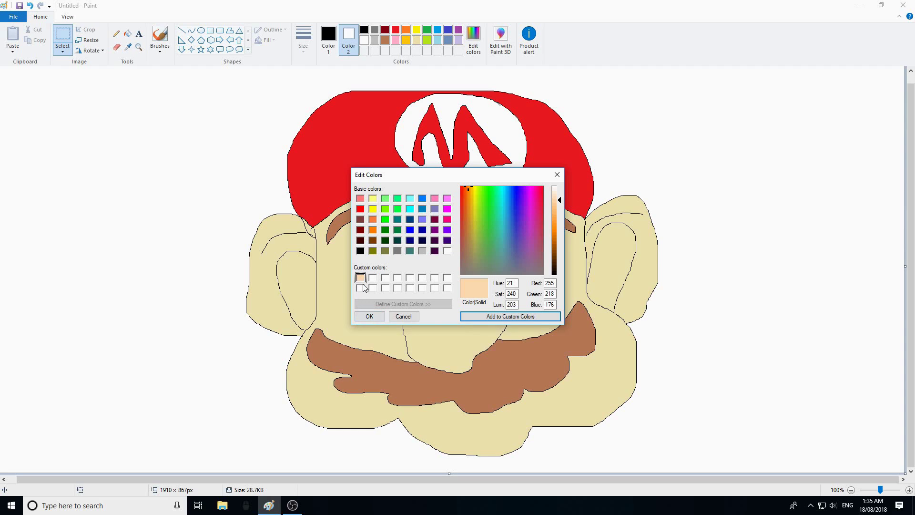
left_click(369, 316)
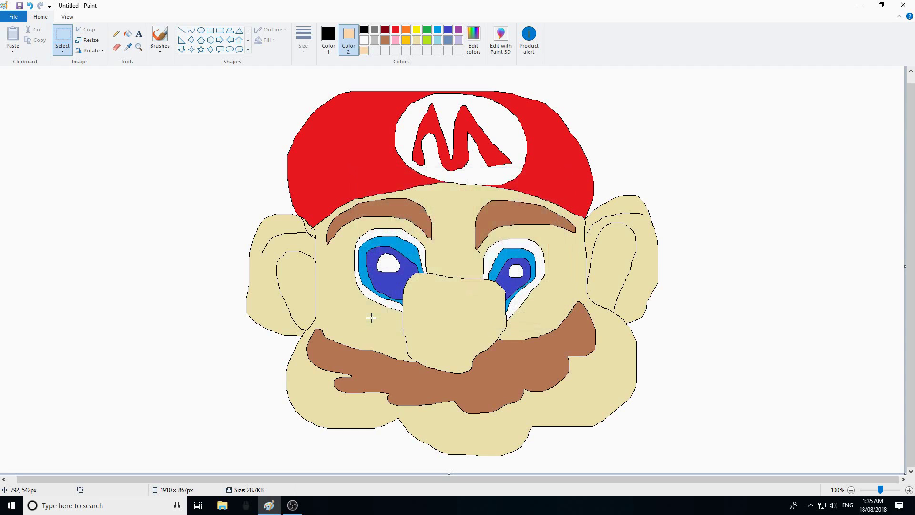
Refill the face, nose and both ears with the peach secondary colour.
left_click(127, 33)
right_click(307, 287)
right_click(362, 315)
right_click(414, 307)
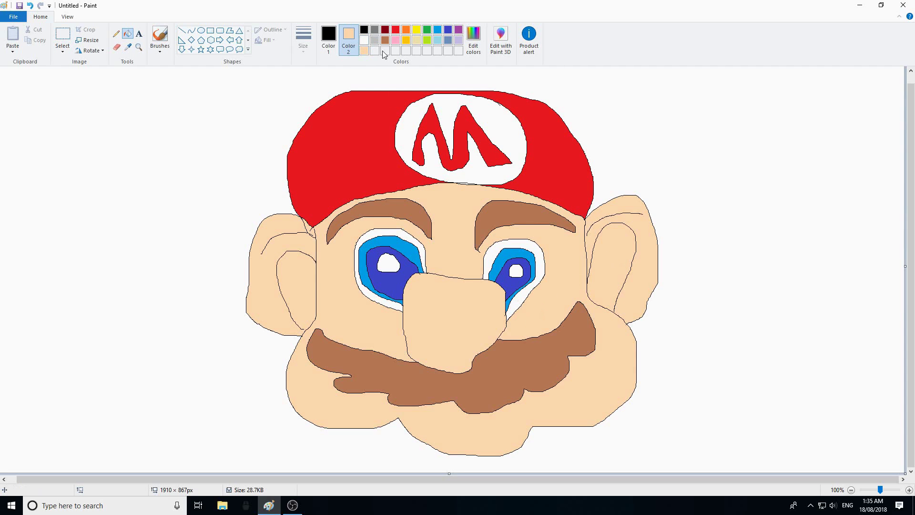
Mix a very dark brown custom colour (red 36, green 19, blue 0) and fill the moustache and both eyebrows with it.
left_click(473, 38)
left_click_drag(561, 202, 561, 267)
left_click(512, 318)
left_click(366, 317)
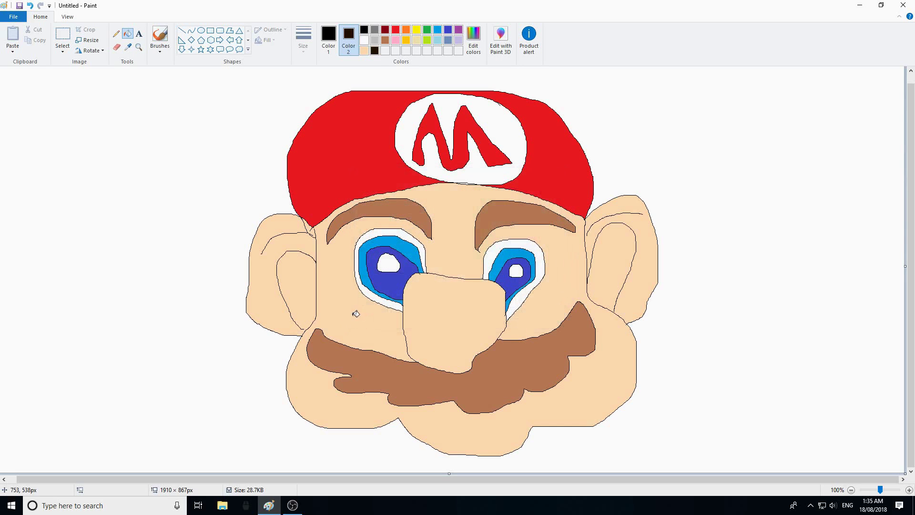
right_click(389, 384)
right_click(412, 210)
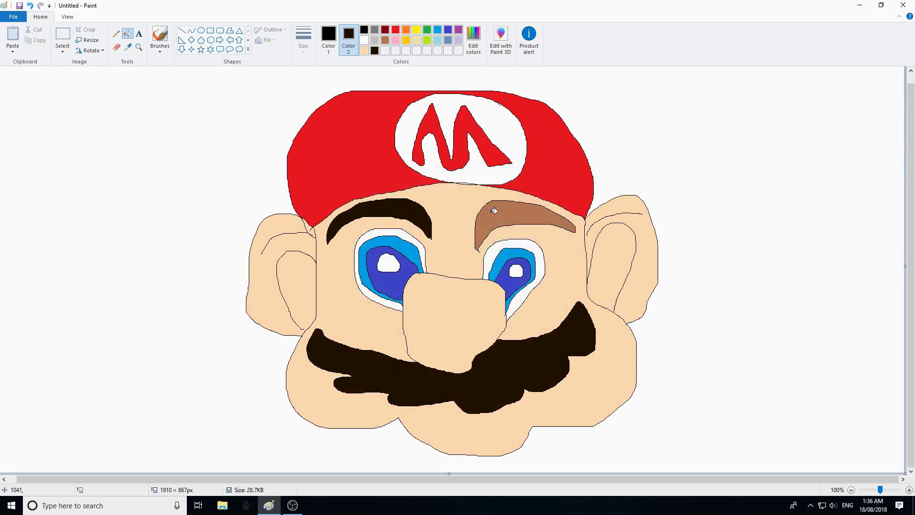
right_click(492, 209)
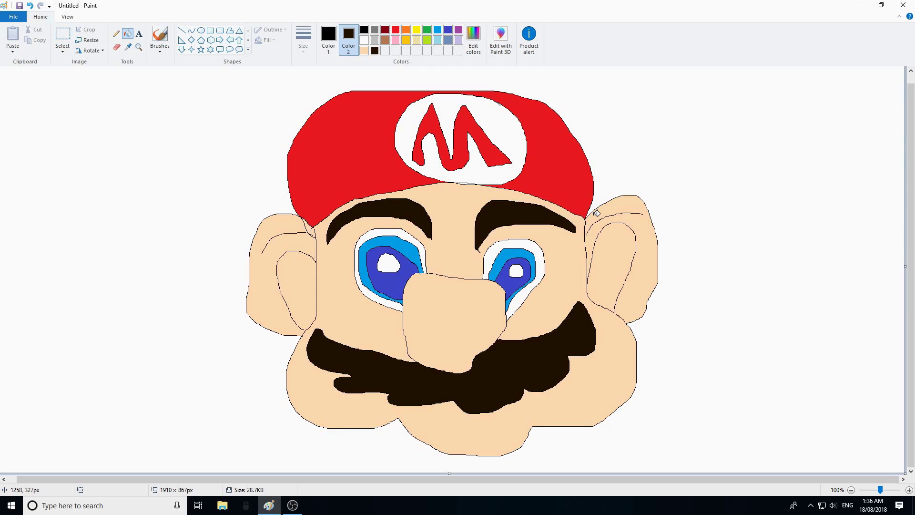
Mix a near-black custom colour (red 4, green 2, blue 0) and refill the moustache and both eyebrows with it.
left_click(473, 38)
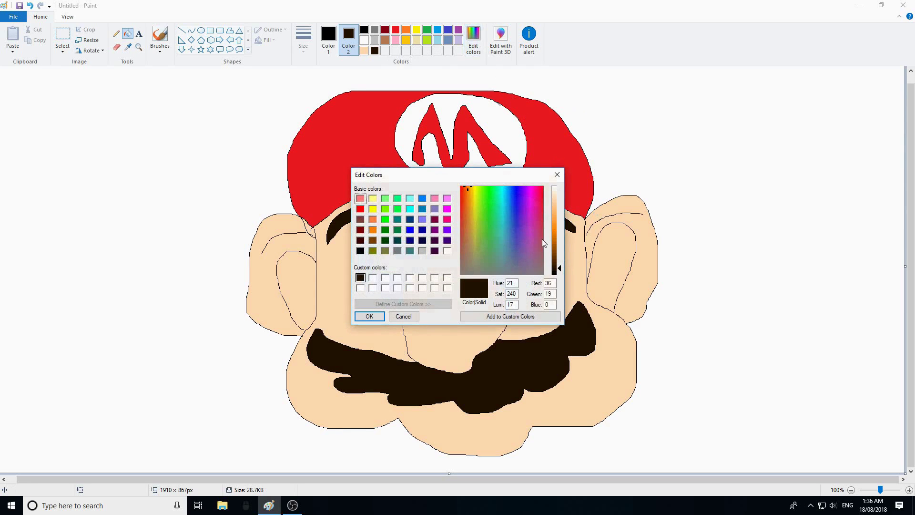
left_click(561, 273)
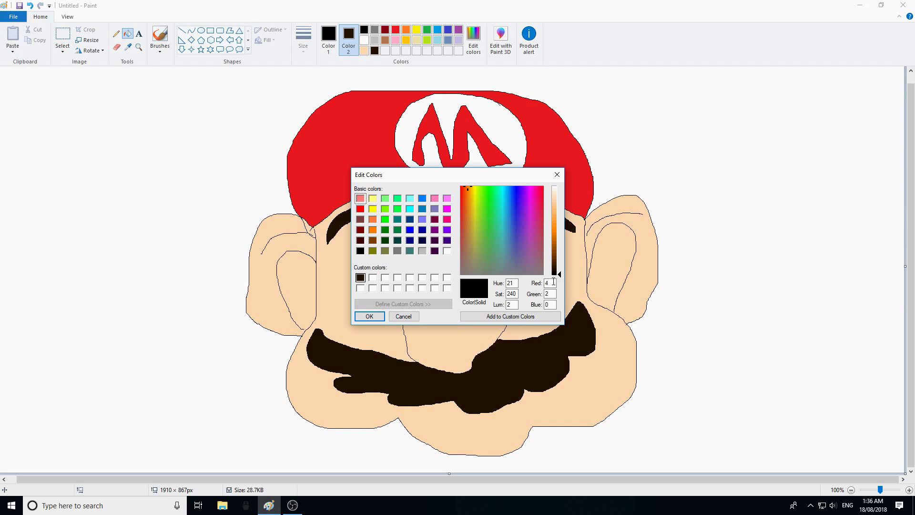
left_click(475, 318)
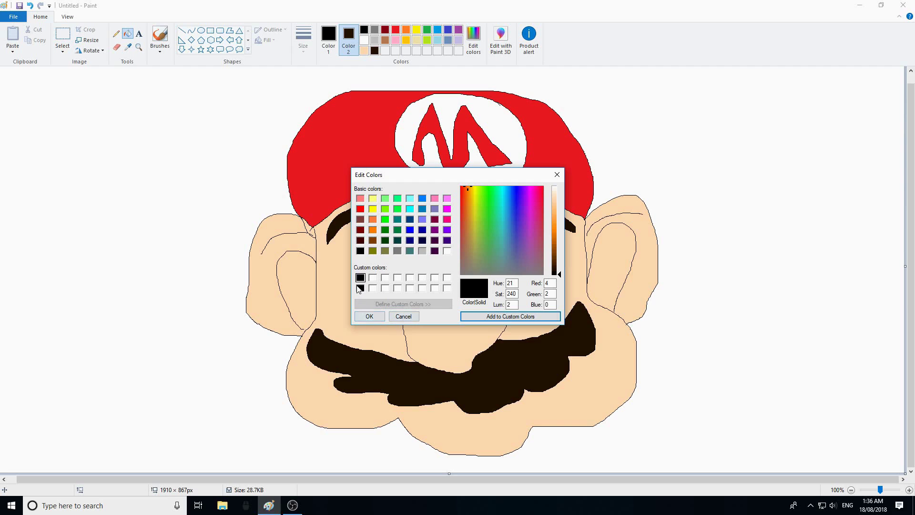
left_click(370, 317)
left_click(417, 378)
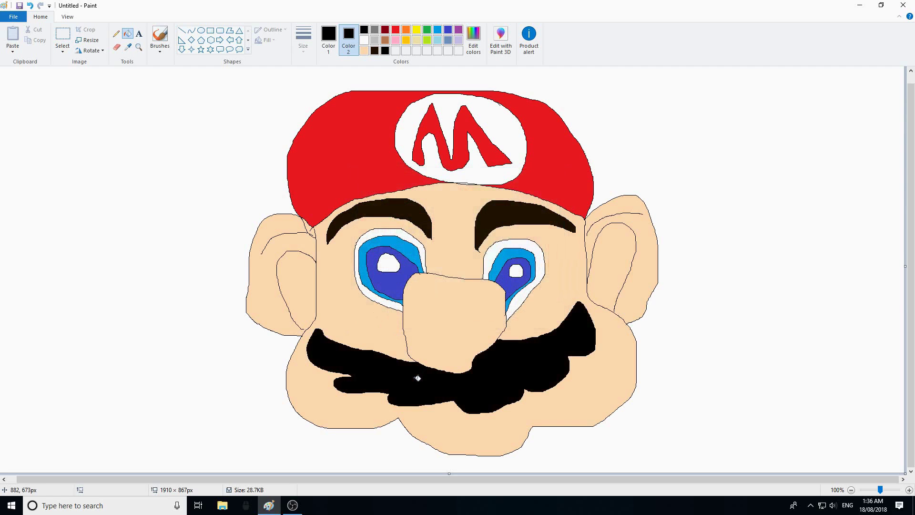
left_click(405, 212)
left_click(488, 216)
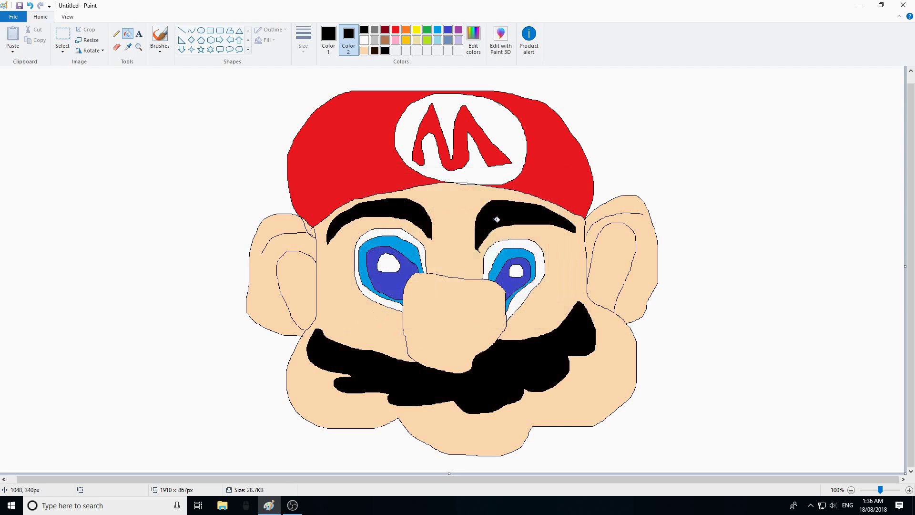